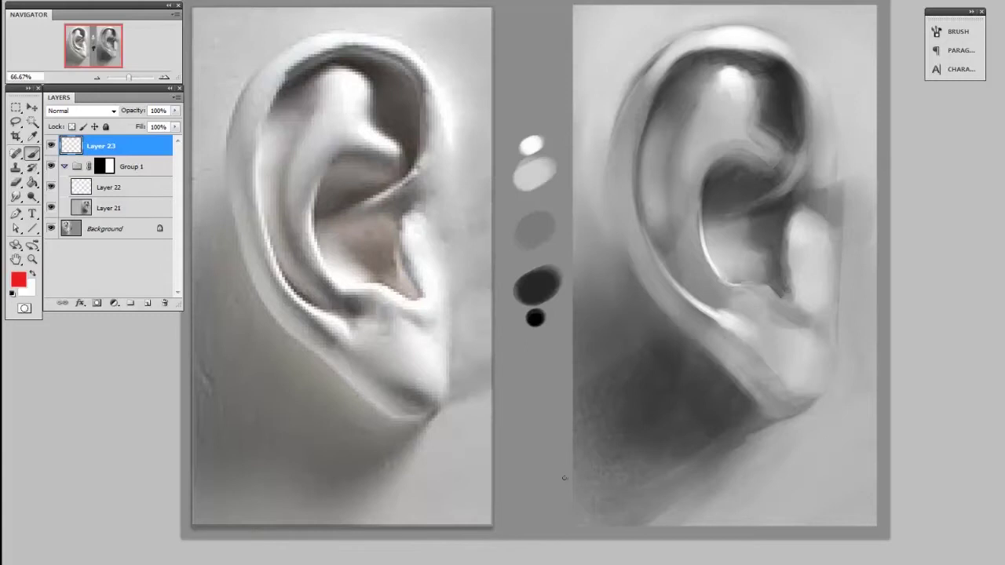
Step: Circle the lower part of the reference ear in red on Layer 23 and mark the painted ear beside it
mouse_move(442, 276)
left_mouse_down()
mouse_move(422, 422)
mouse_move(466, 408)
mouse_move(377, 460)
left_mouse_up()
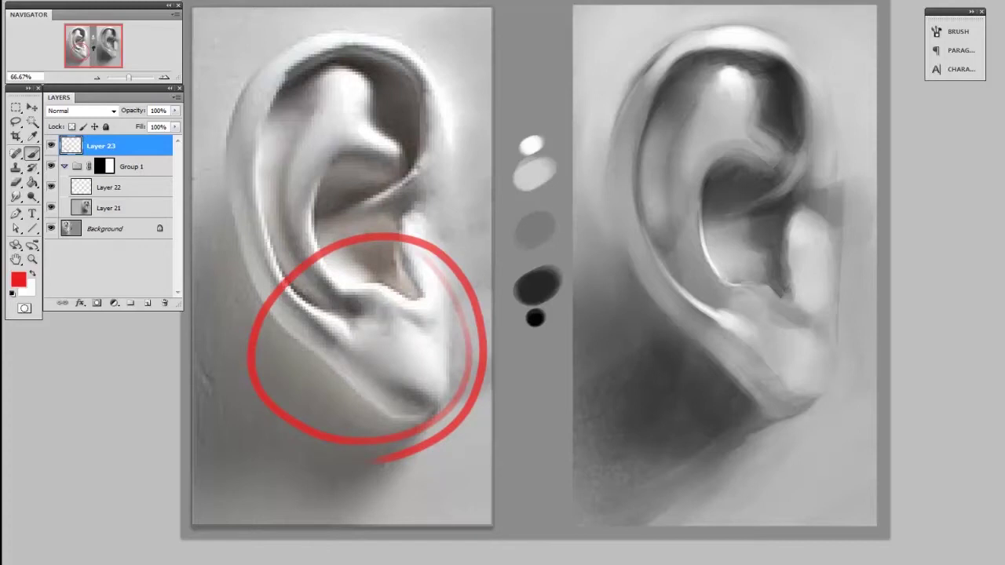
mouse_move(705, 276)
left_mouse_down()
mouse_move(848, 352)
mouse_move(697, 272)
left_mouse_up()
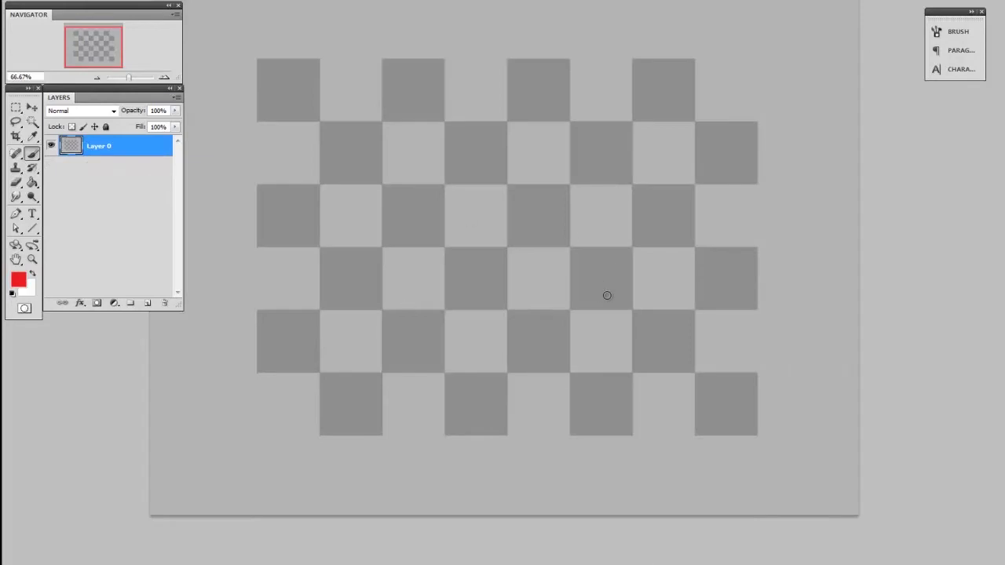
Step: Try darkening a duplicate of the checkerboard layer with Levels inputs 65, 0.57 and 210, and delete the duplicate
left_click_drag(602, 292, 608, 293)
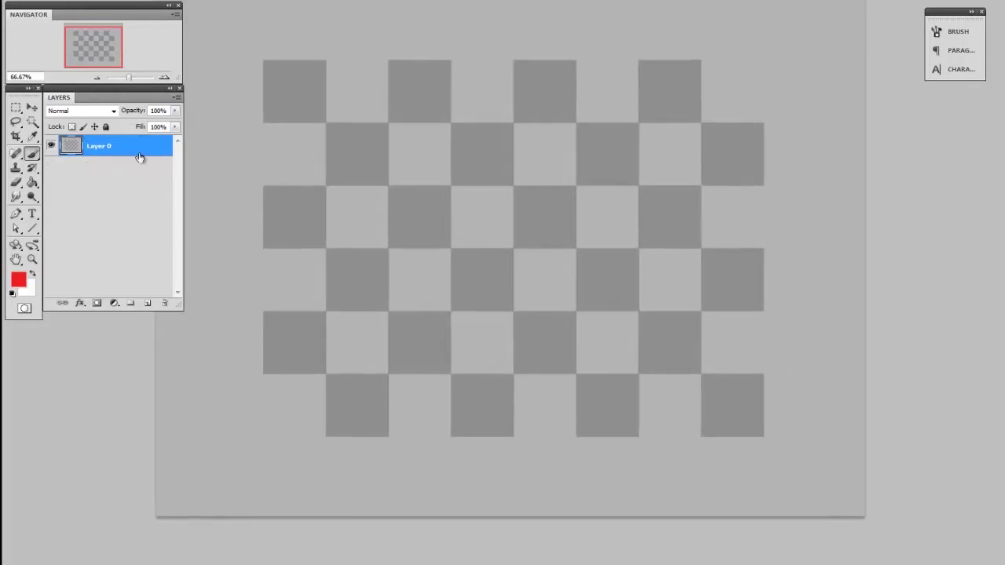
left_click_drag(140, 155, 146, 303)
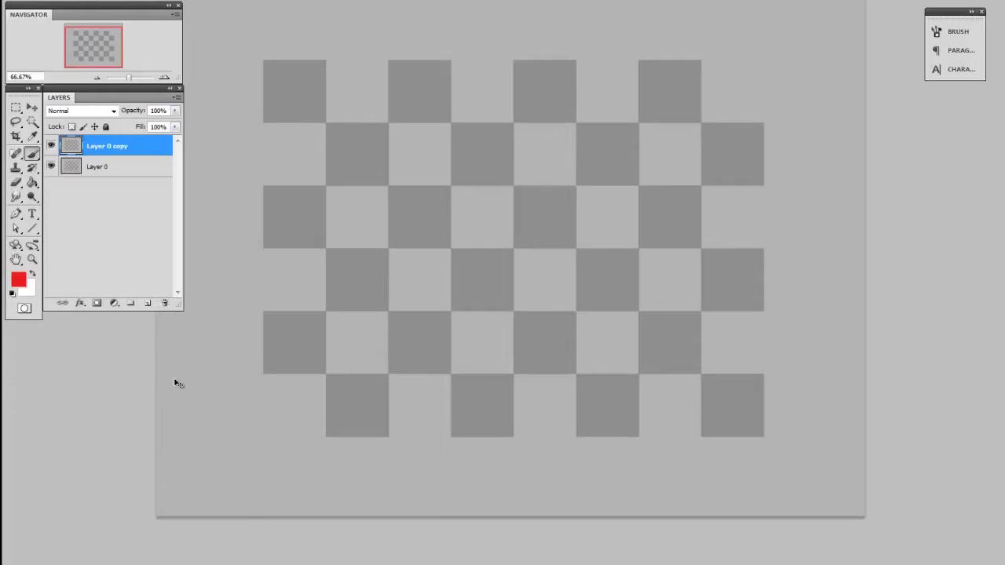
key("ctrl+l")
left_click_drag(419, 340, 826, 122)
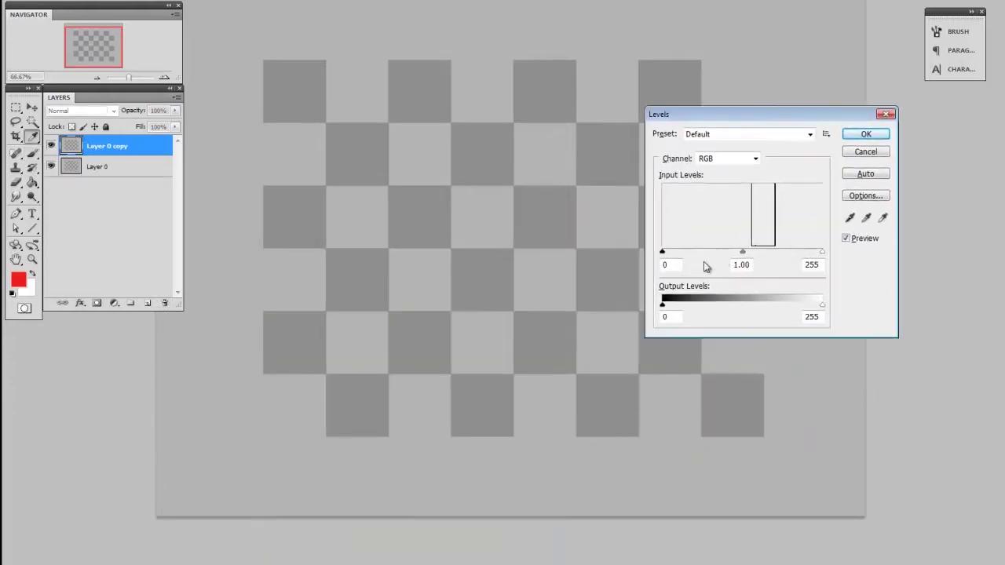
left_click_drag(662, 251, 702, 252)
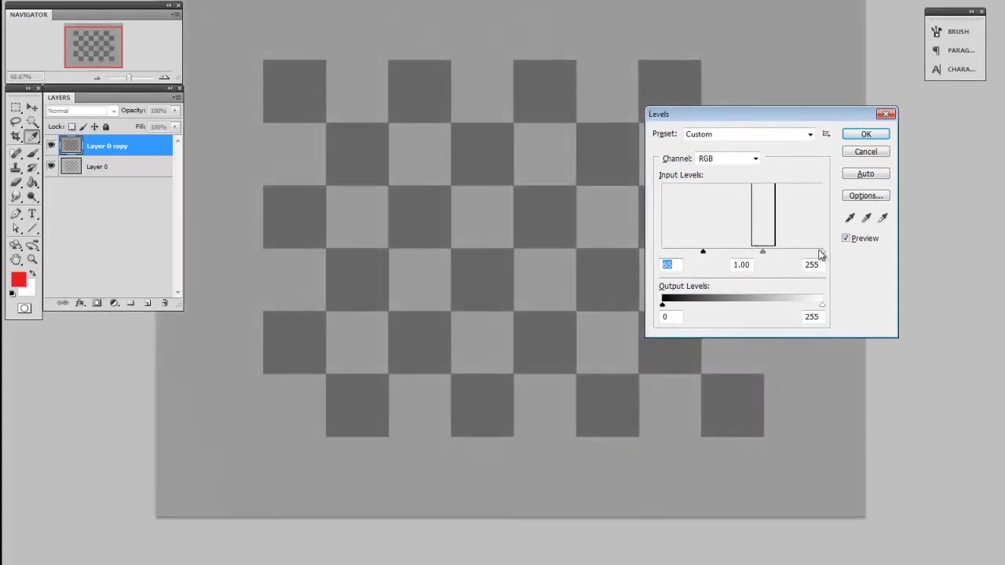
mouse_move(820, 252)
left_mouse_down()
mouse_move(752, 252)
mouse_move(793, 252)
left_mouse_up()
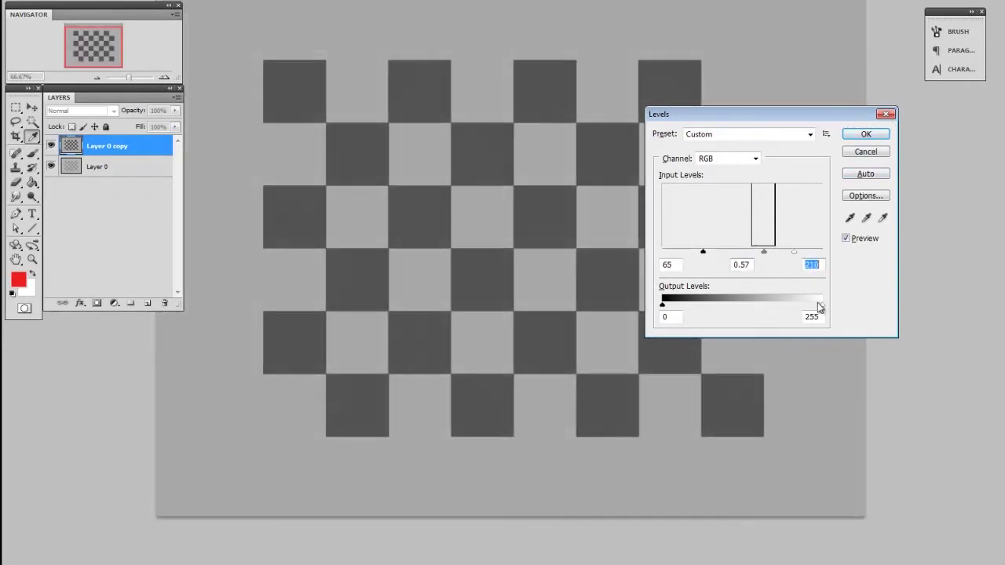
left_click(865, 134)
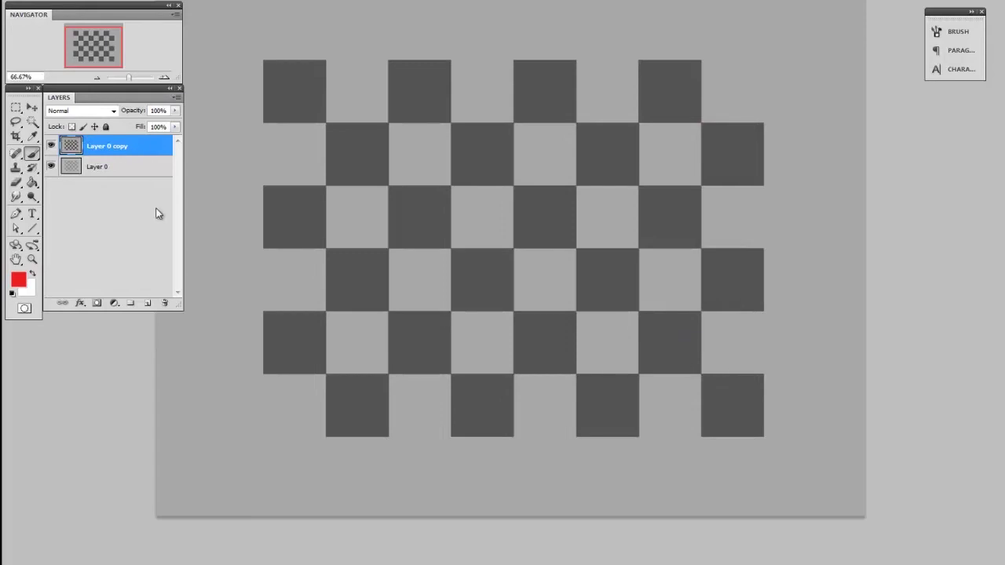
left_click_drag(121, 152, 165, 303)
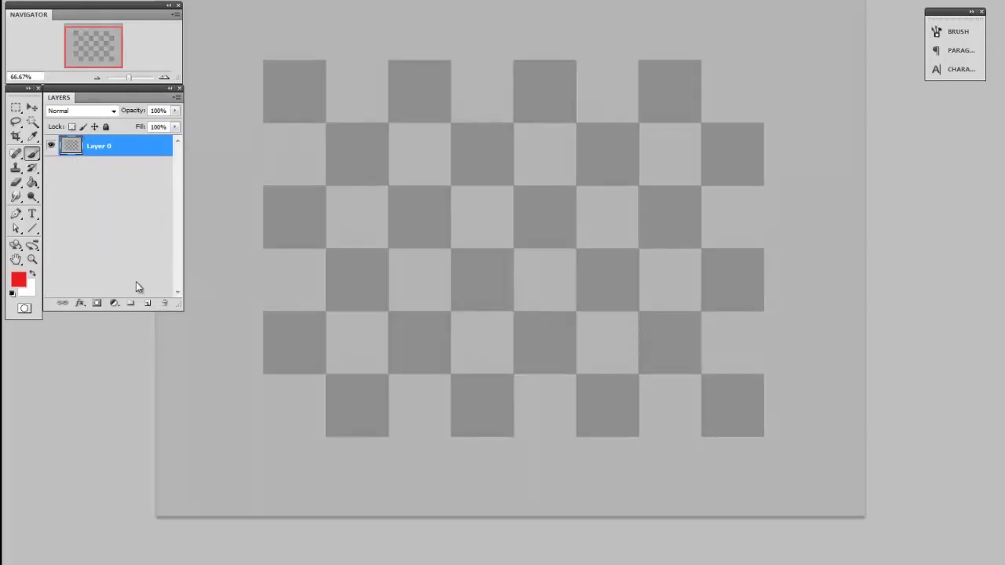
Step: Add a Levels adjustment layer over the checkerboard with inputs 60, 0.69 and 238, and compare the image with it off and on
left_click(114, 303)
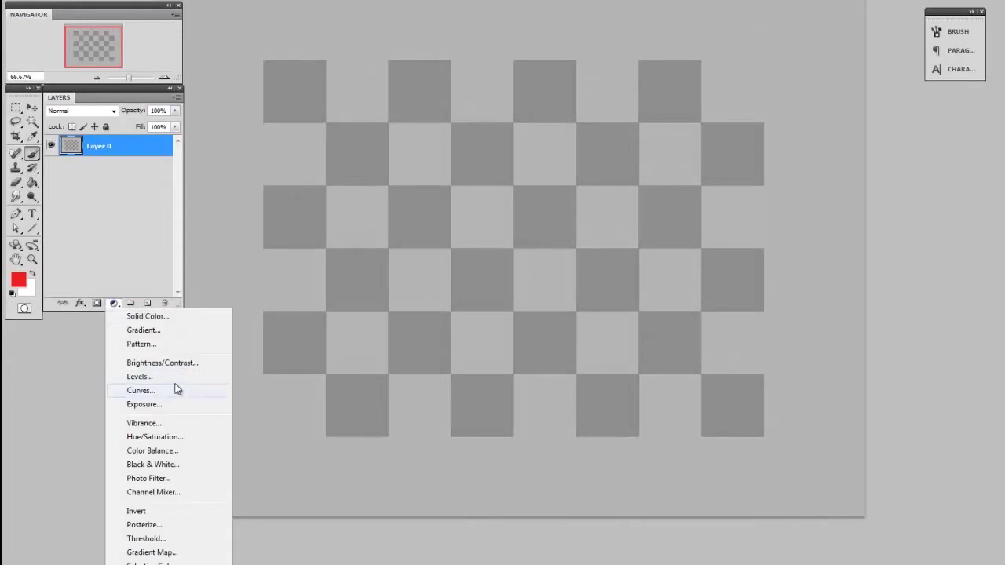
left_click(140, 377)
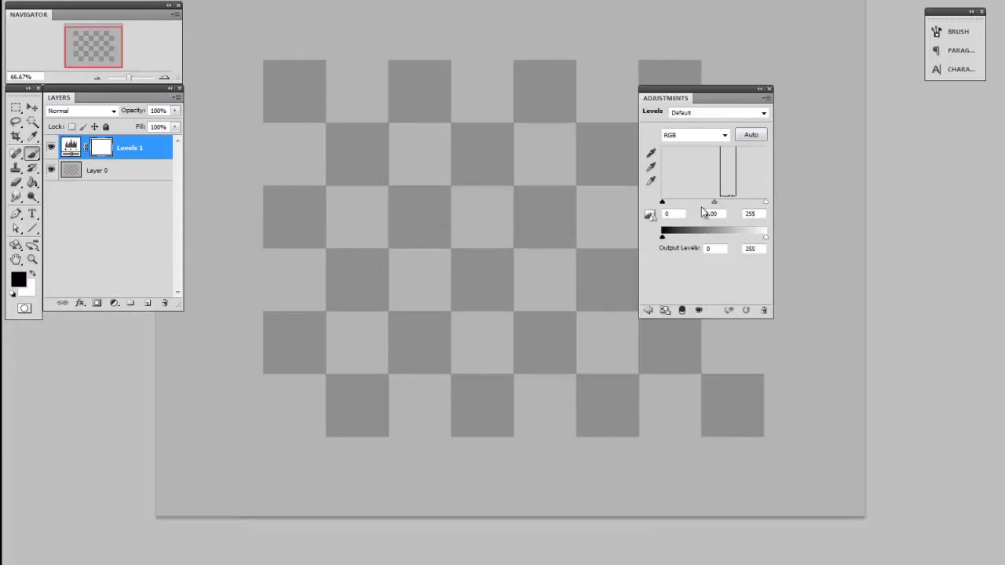
left_click_drag(661, 202, 678, 202)
left_click_drag(765, 201, 689, 201)
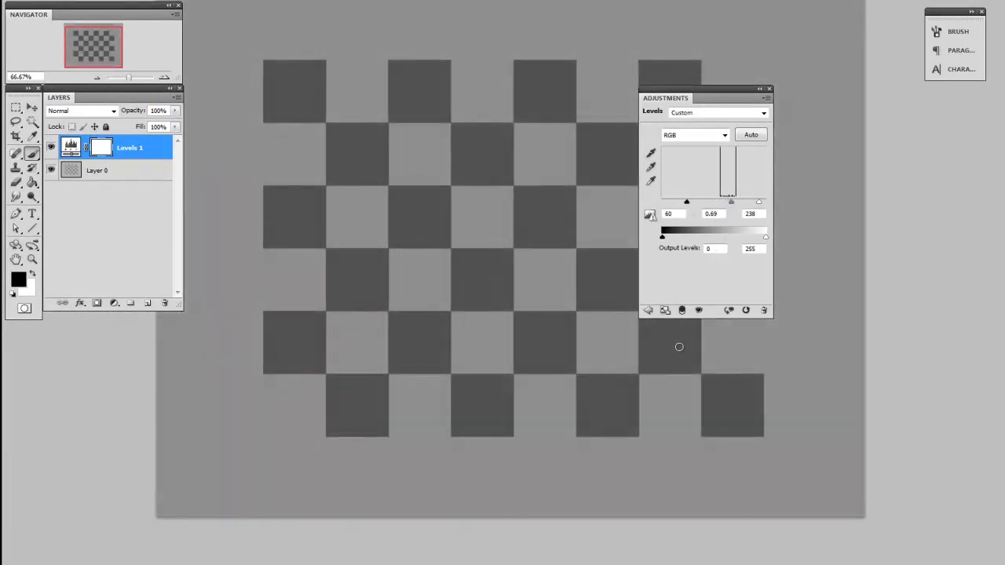
left_click(769, 89)
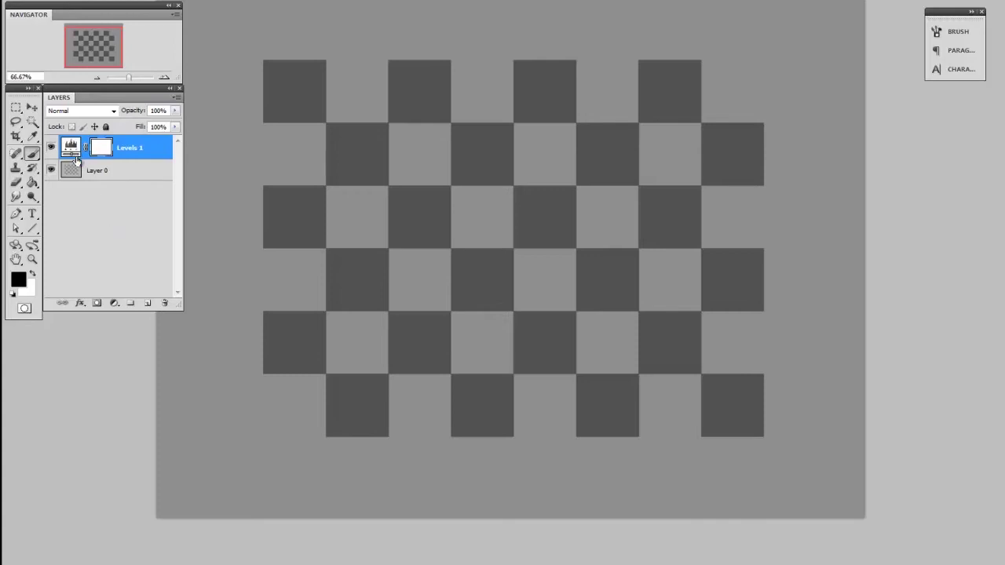
left_click(52, 148)
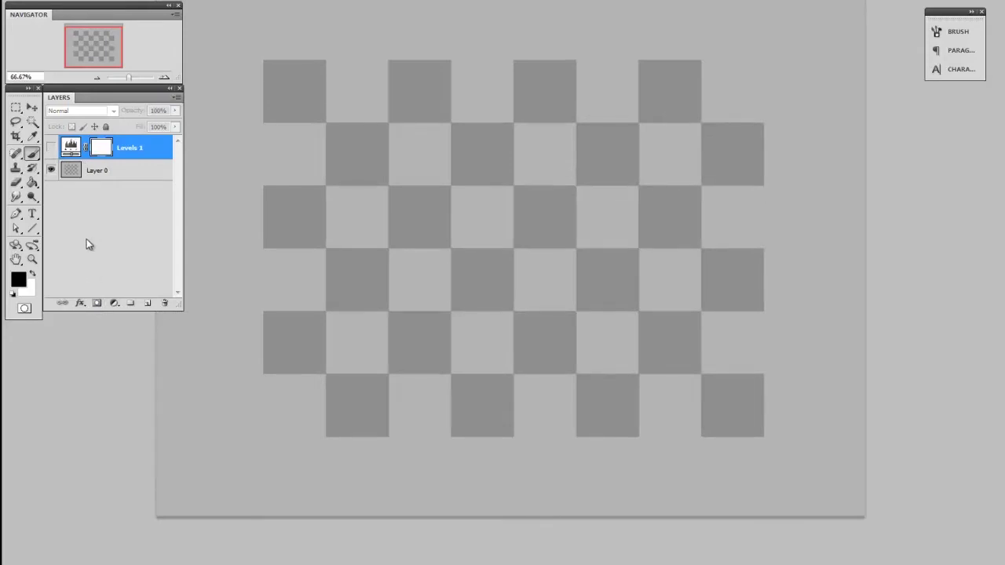
left_click(52, 148)
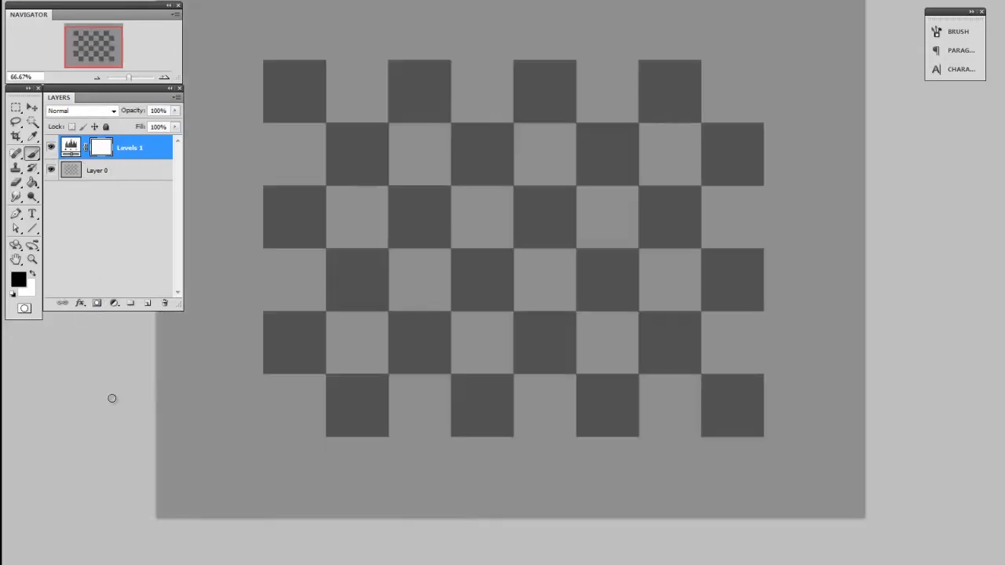
Step: Paint a wavy stroke across the checkerboard's right side on a new layer, using the dark grey sampled from a square
left_click(149, 303)
left_click(369, 277, "alt")
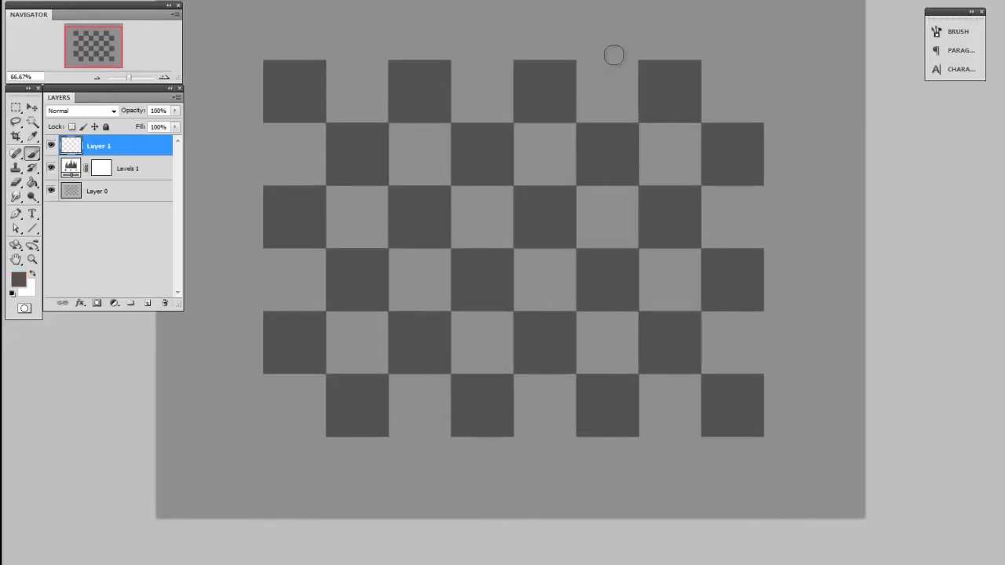
mouse_move(602, 40)
left_mouse_down()
mouse_move(618, 94)
mouse_move(763, 197)
mouse_move(822, 322)
left_mouse_up()
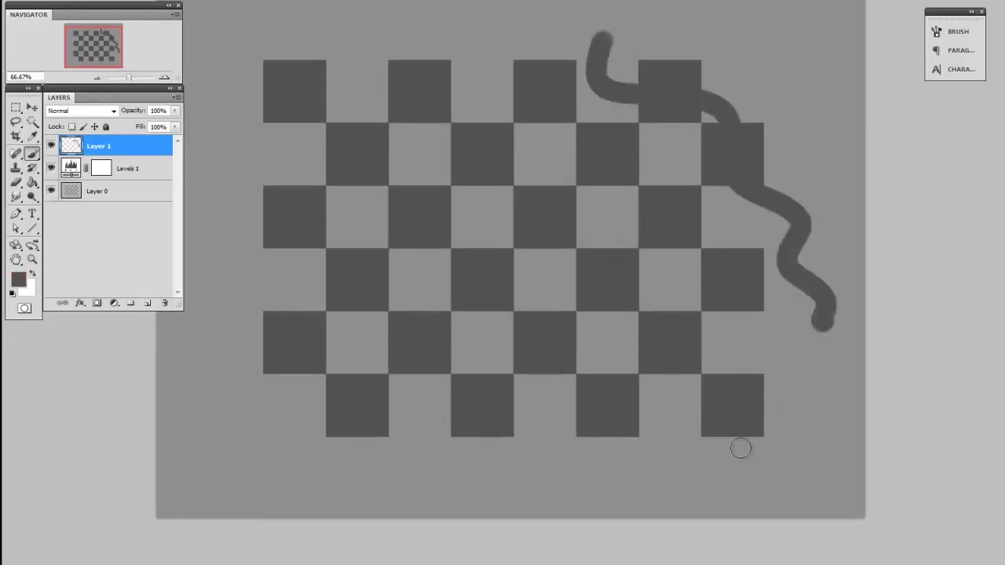
Step: Compare the wavy stroke with the Levels 1 adjustment hidden and shown, and delete the stroke's layer
left_click(52, 169)
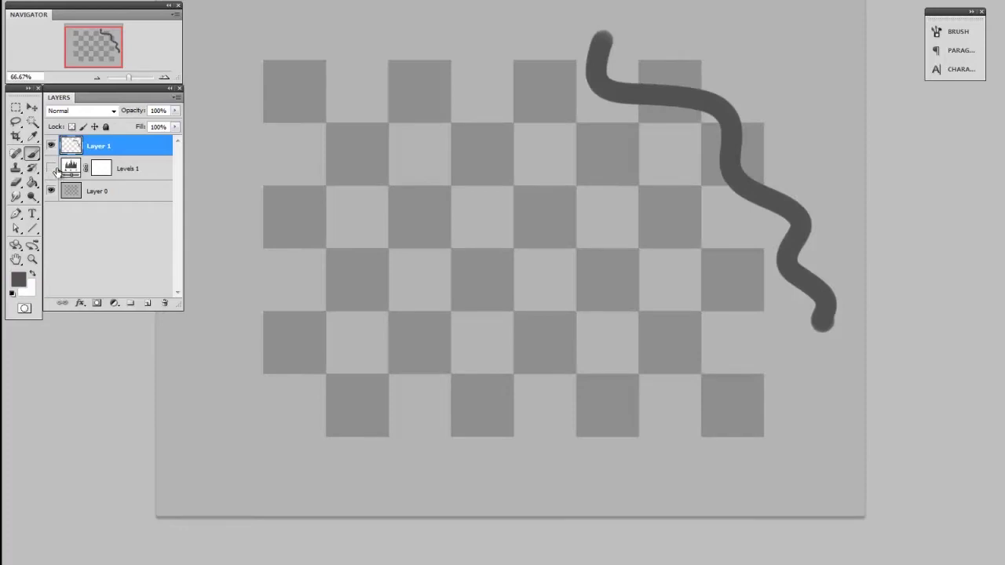
left_click(51, 168)
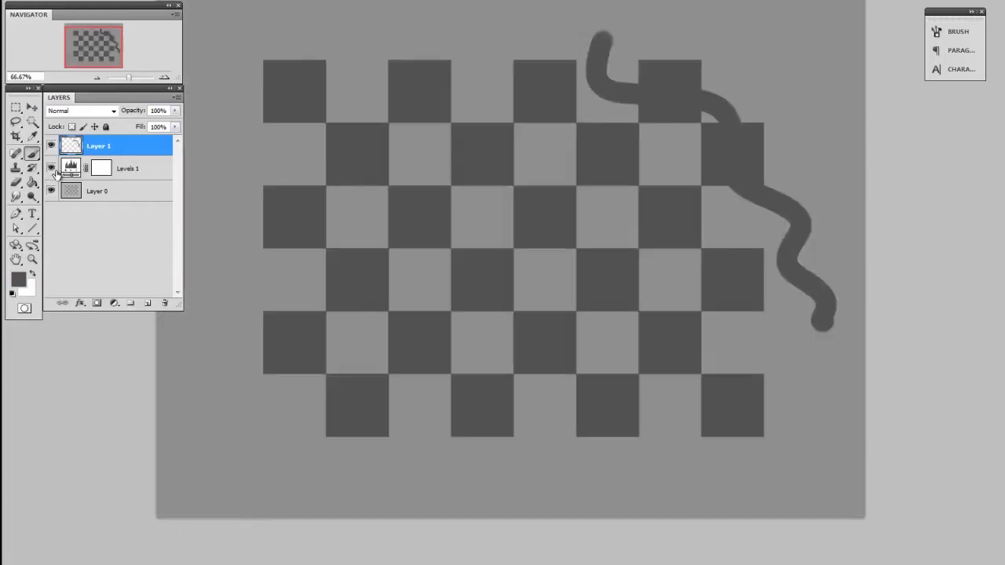
left_click(52, 169)
left_click(52, 169)
left_click_drag(148, 151, 164, 303)
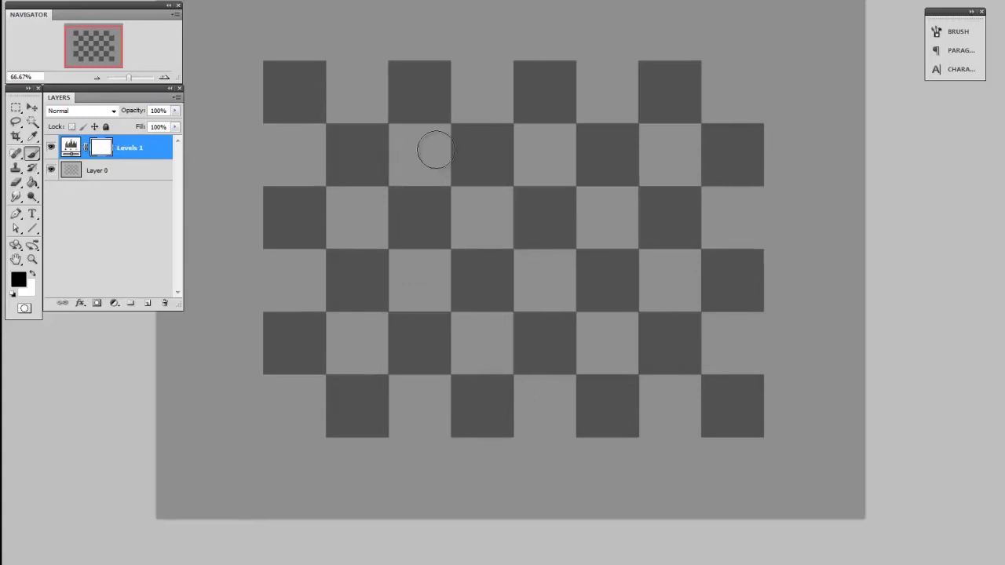
Step: Paint black across the checkerboard on the Levels 1 mask to hide the adjustment there
mouse_move(258, 72)
left_mouse_down()
mouse_move(466, 82)
mouse_move(762, 124)
mouse_move(292, 124)
mouse_move(566, 155)
mouse_move(829, 221)
mouse_move(530, 189)
mouse_move(302, 202)
mouse_move(740, 289)
mouse_move(732, 301)
mouse_move(353, 259)
mouse_move(676, 340)
left_mouse_up()
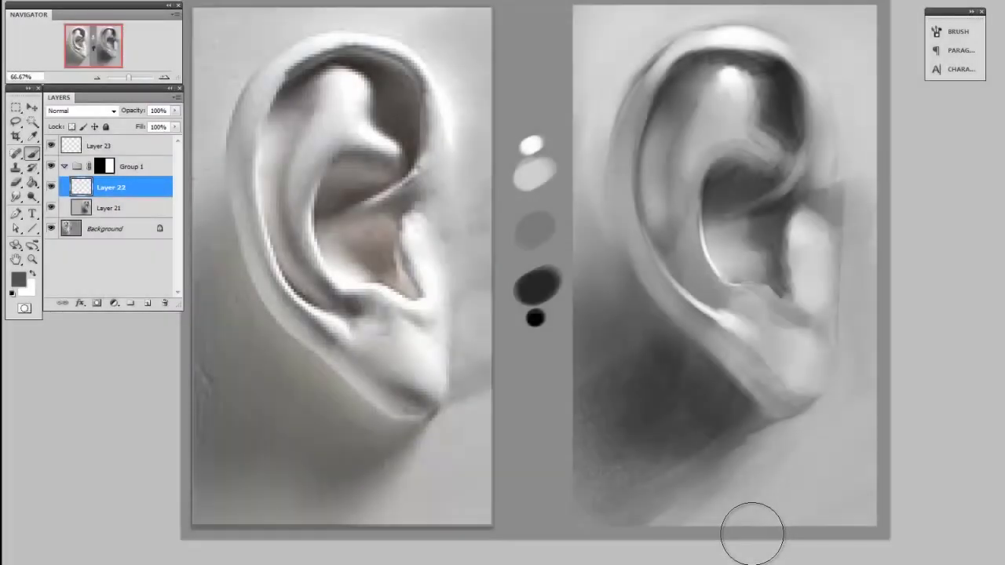
Step: In the ear study document, add a Levels adjustment layer above Layer 22 that lightens the midtones of the painted ear
left_click(115, 303)
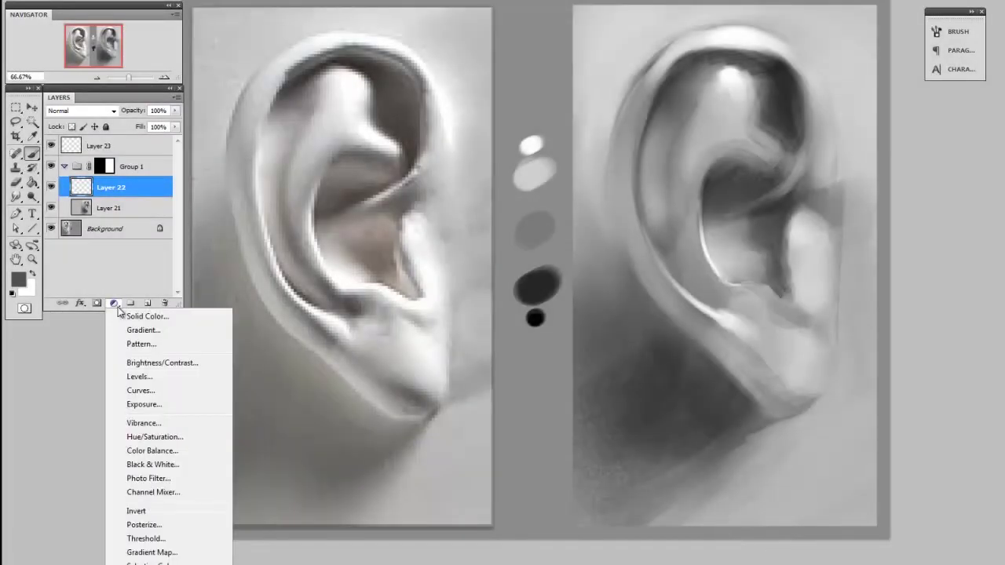
left_click(172, 380)
left_click(719, 96)
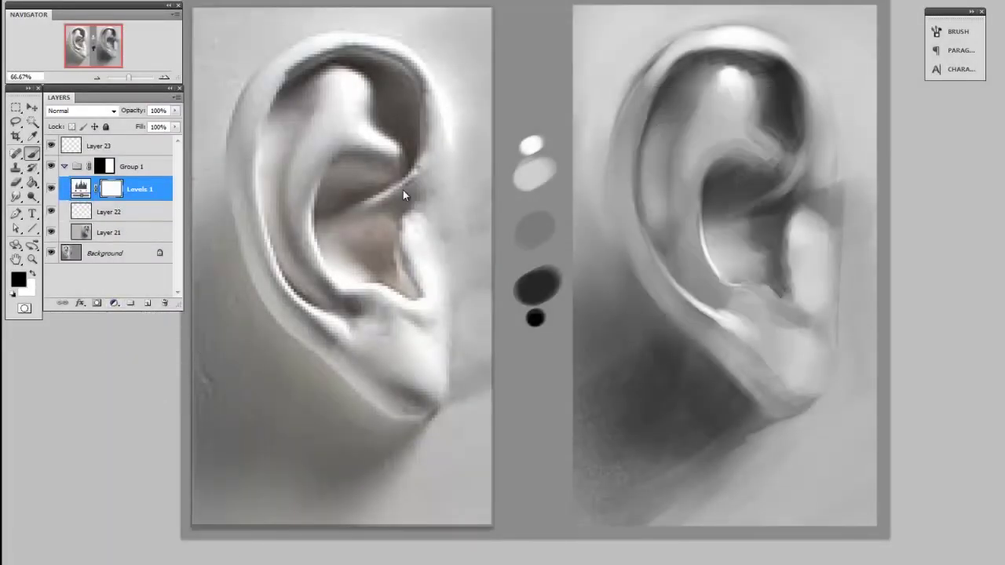
left_click_drag(403, 190, 402, 191)
left_click_drag(382, 295, 376, 297)
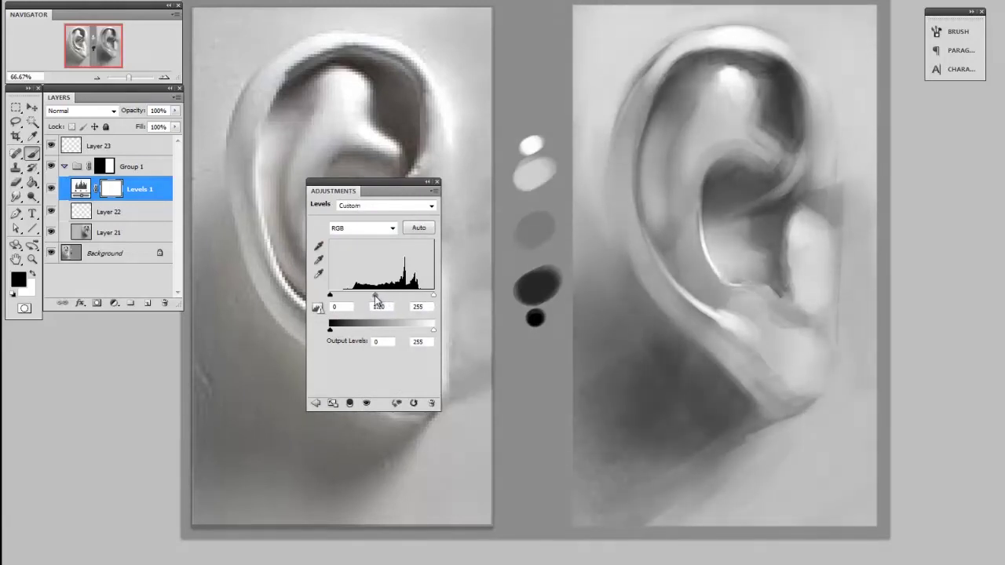
left_click(437, 182)
left_click_drag(460, 220, 465, 241)
mouse_move(448, 356)
left_mouse_down()
mouse_move(402, 358)
mouse_move(448, 358)
left_mouse_up()
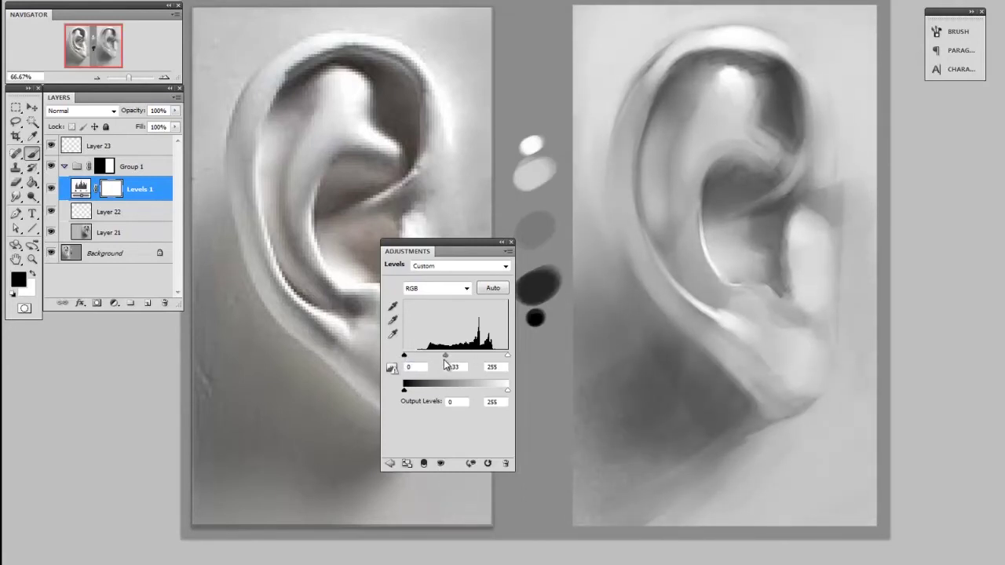
left_click_drag(445, 355, 446, 356)
left_click_drag(507, 355, 447, 356)
left_click(511, 243)
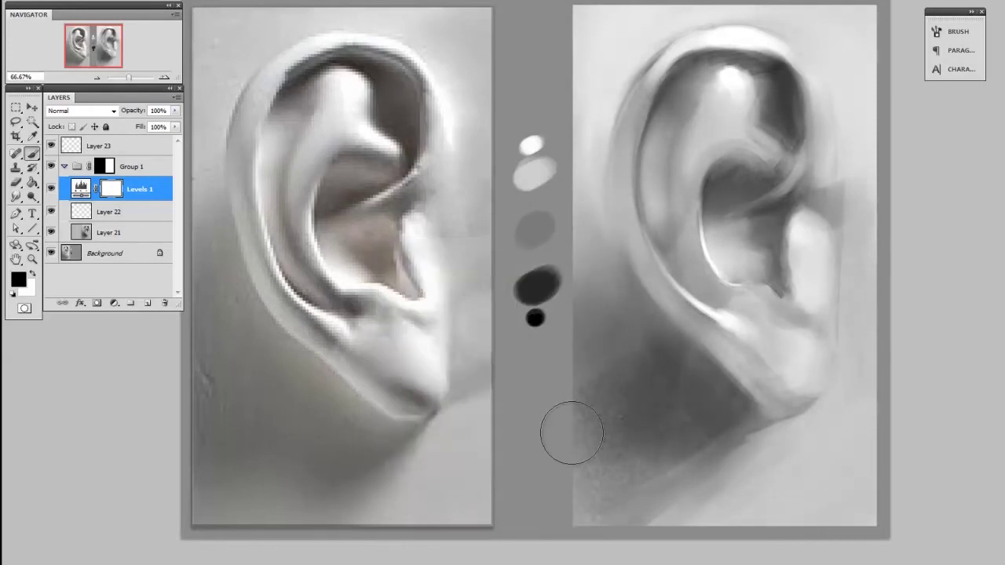
Step: Choose a brush and paint black on the Levels 1 mask over the upper half of the painted ear
left_click_drag(478, 307, 418, 307)
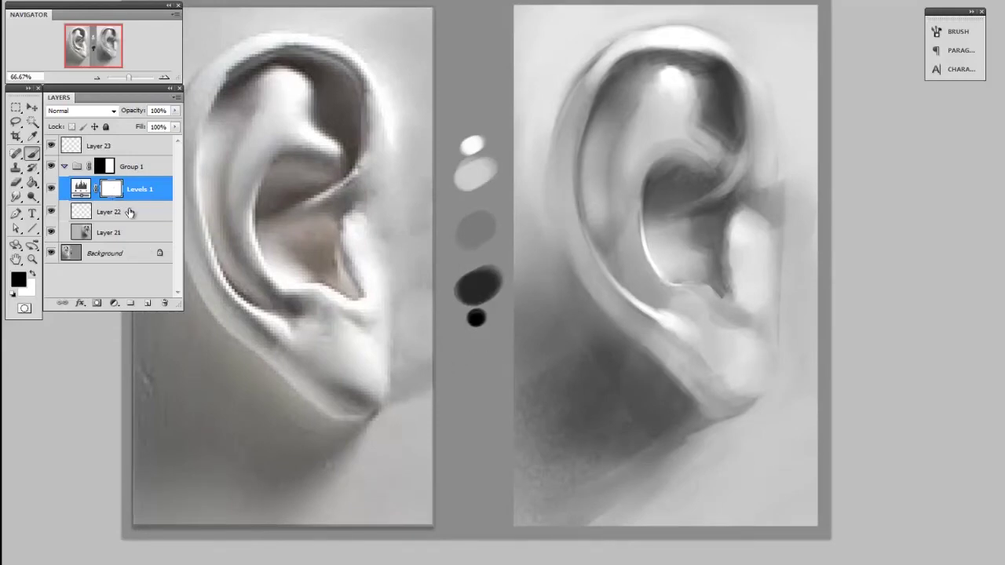
left_click_drag(670, 241, 657, 280)
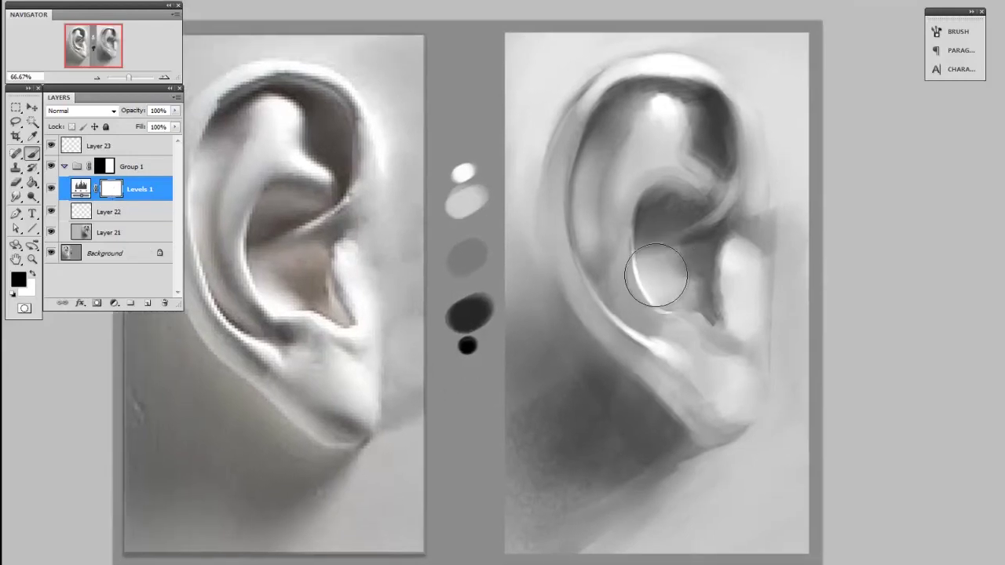
right_click(667, 259)
left_click(708, 323)
left_click_drag(564, 295, 563, 305)
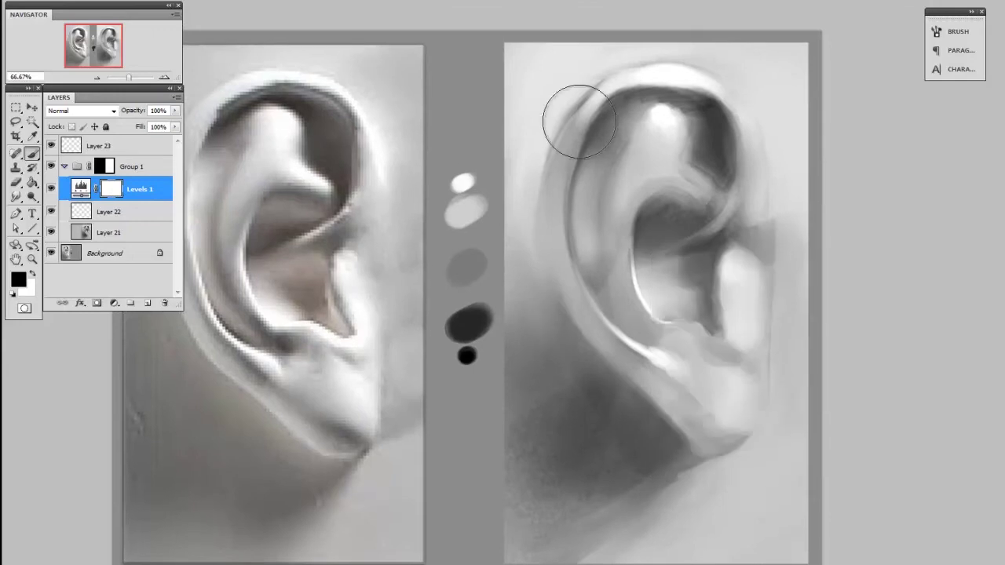
left_click_drag(524, 173, 520, 181)
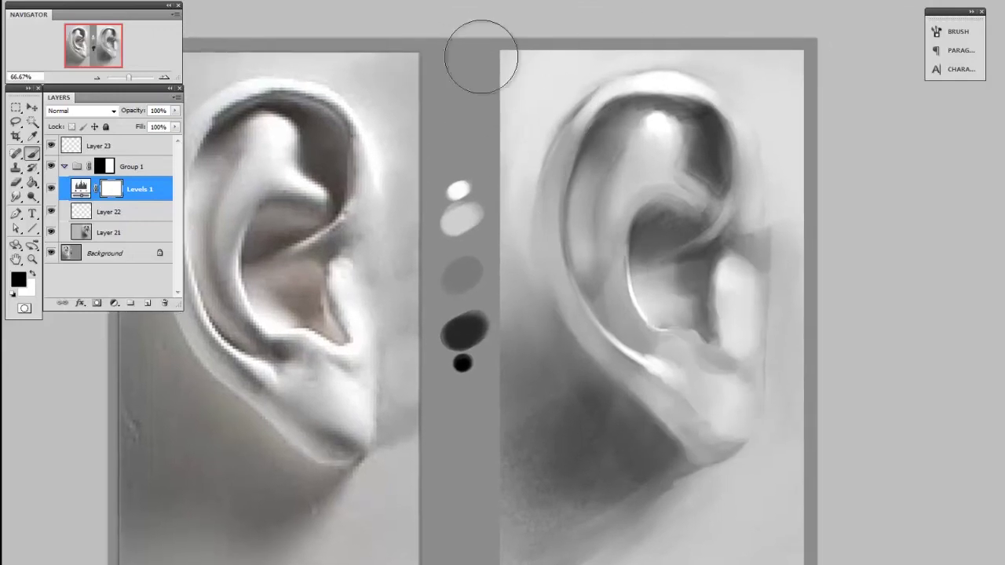
mouse_move(483, 57)
left_mouse_down()
mouse_move(413, 128)
mouse_move(509, 199)
mouse_move(824, 242)
mouse_move(741, 269)
mouse_move(444, 272)
left_mouse_up()
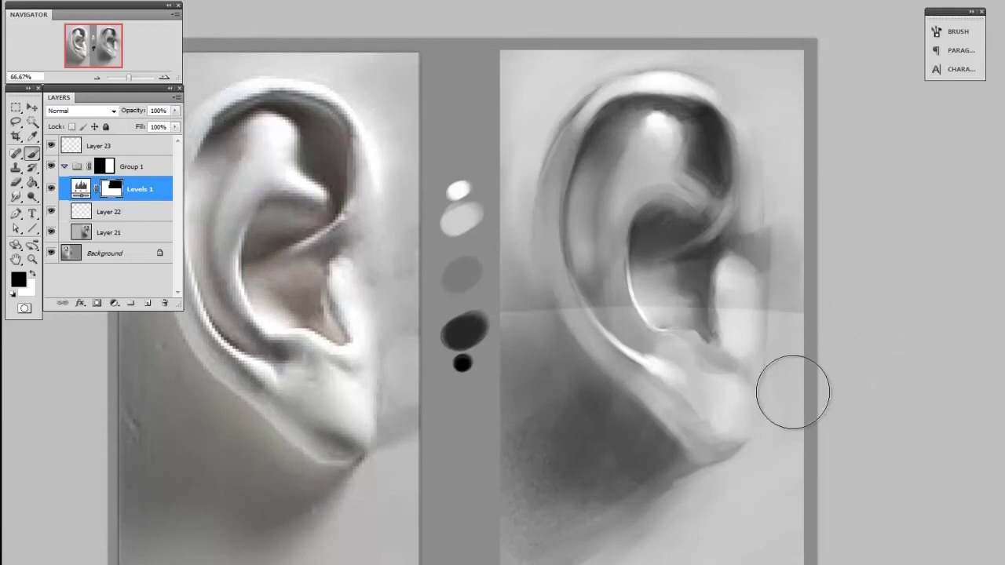
Step: Paint the black area of the Levels 1 mask back to white across the upper ear
key("x")
mouse_move(814, 343)
left_mouse_down()
mouse_move(573, 314)
mouse_move(602, 274)
mouse_move(352, 200)
mouse_move(460, 94)
mouse_move(332, 94)
mouse_move(763, 226)
left_mouse_up()
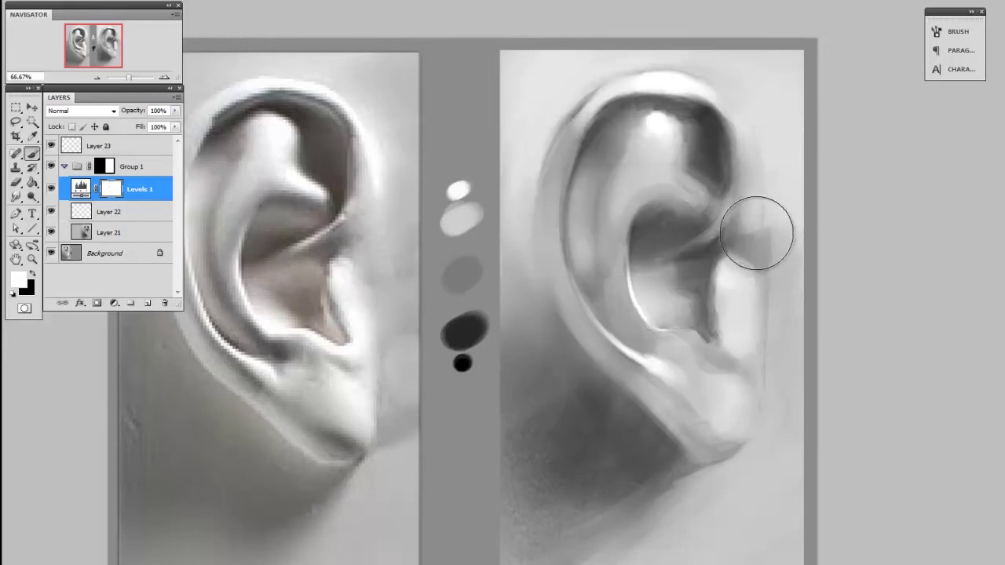
mouse_move(721, 265)
left_mouse_down()
mouse_move(714, 260)
mouse_move(716, 279)
left_mouse_up()
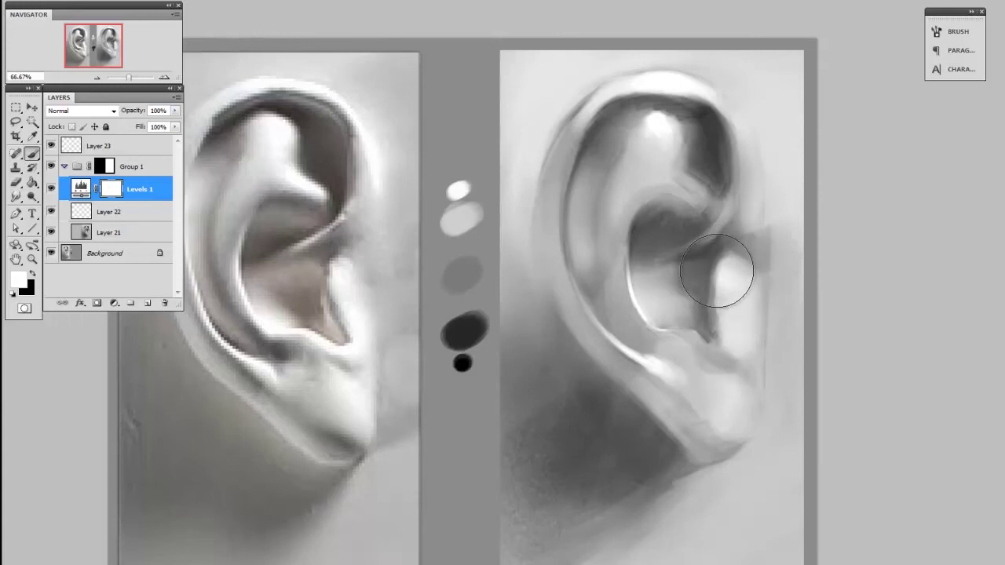
Step: With a small brush, paint black on the Levels 1 mask along the shadow beneath the painted ear's upper rim
key("x")
mouse_move(717, 271)
left_mouse_down()
mouse_move(713, 278)
mouse_move(722, 248)
left_mouse_up()
left_click(114, 190)
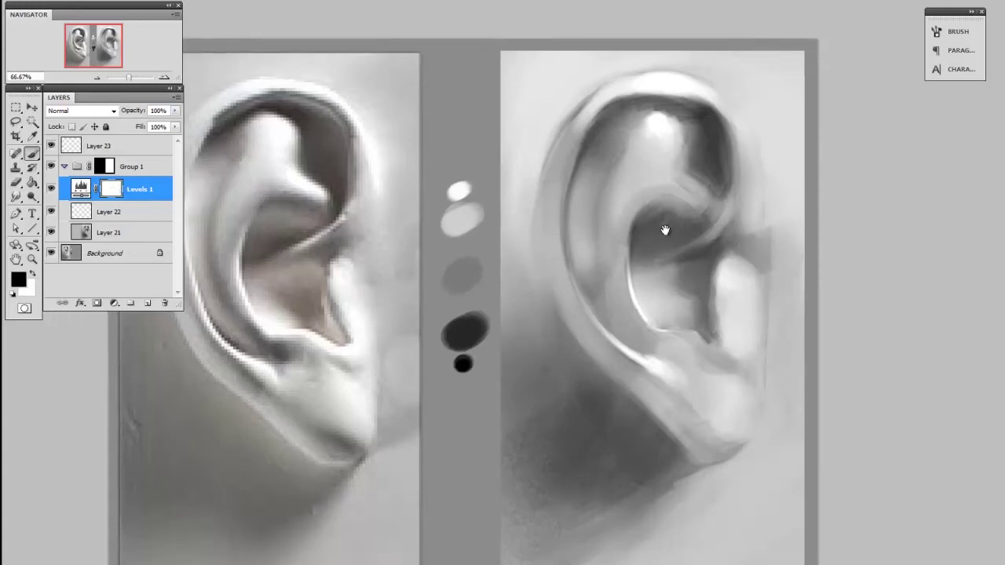
left_click_drag(665, 230, 668, 231)
key("bracketleft")
key("bracketleft")
key("bracketleft")
key("bracketleft")
key("bracketleft")
key("bracketleft")
key("bracketleft")
key("bracketleft")
mouse_move(603, 130)
left_mouse_down()
mouse_move(658, 106)
mouse_move(713, 127)
mouse_move(640, 115)
left_mouse_up()
Step: Paint black on the Levels 1 mask over the lower part of the groove between the painted ear's outer and inner ridges
key("bracketright")
key("bracketright")
key("bracketright")
key("bracketright")
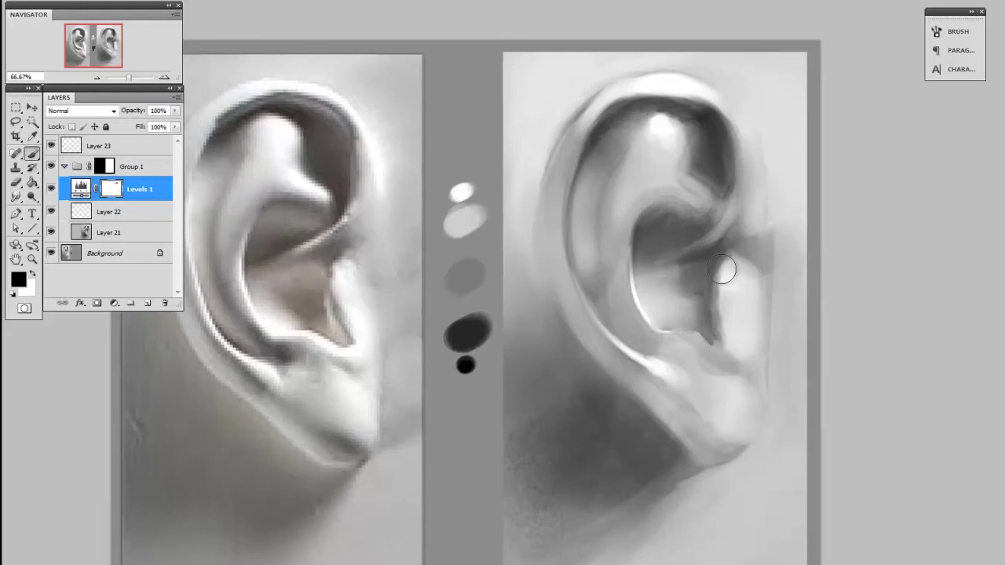
left_click_drag(773, 408, 754, 359)
key("bracketleft")
key("bracketleft")
key("bracketleft")
left_click_drag(631, 301, 610, 290)
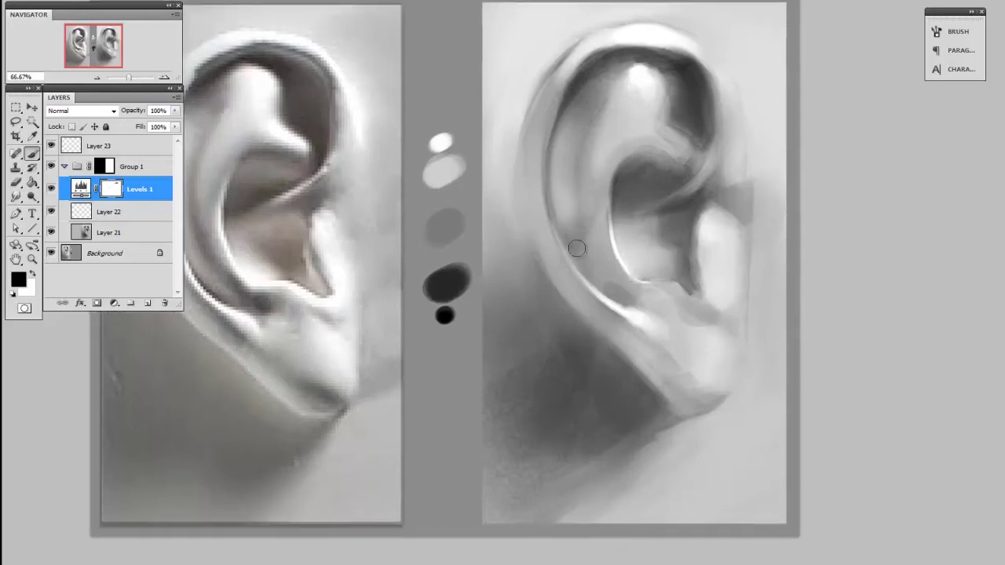
key("bracketright")
key("bracketright")
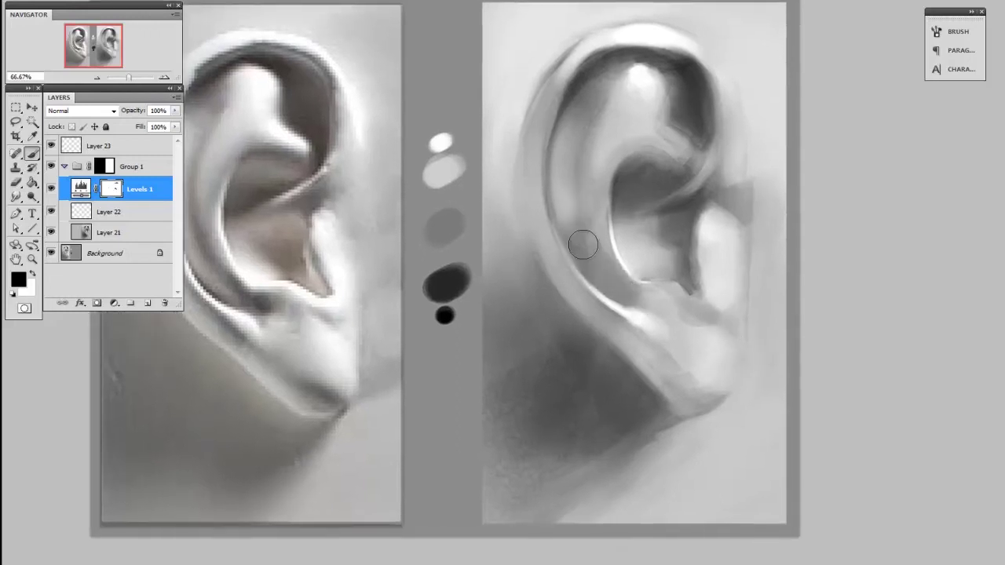
left_click_drag(641, 304, 668, 322)
Step: Paint black on the Levels 1 mask over the dark central hollow of the ear and the shadow beside its front flap
mouse_move(632, 195)
left_mouse_down()
mouse_move(652, 194)
mouse_move(642, 176)
mouse_move(625, 201)
left_mouse_up()
key("bracketright")
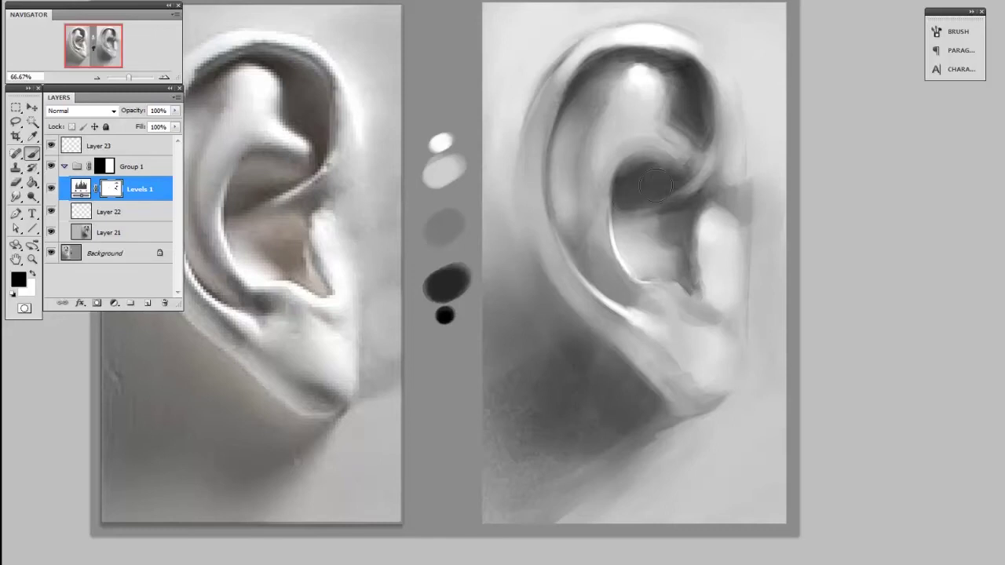
left_click_drag(722, 275, 736, 251)
left_click_drag(744, 217, 792, 236)
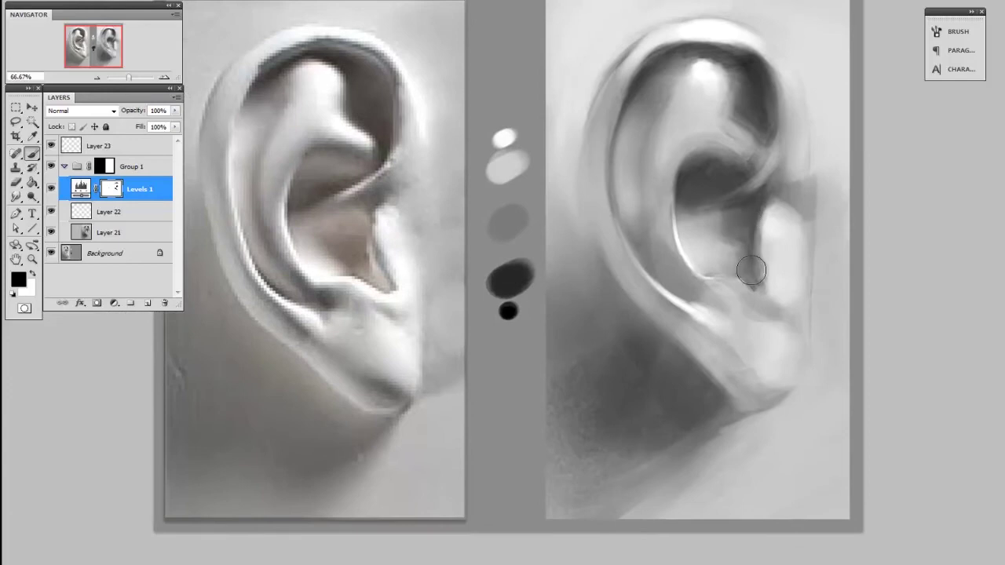
key("bracketleft")
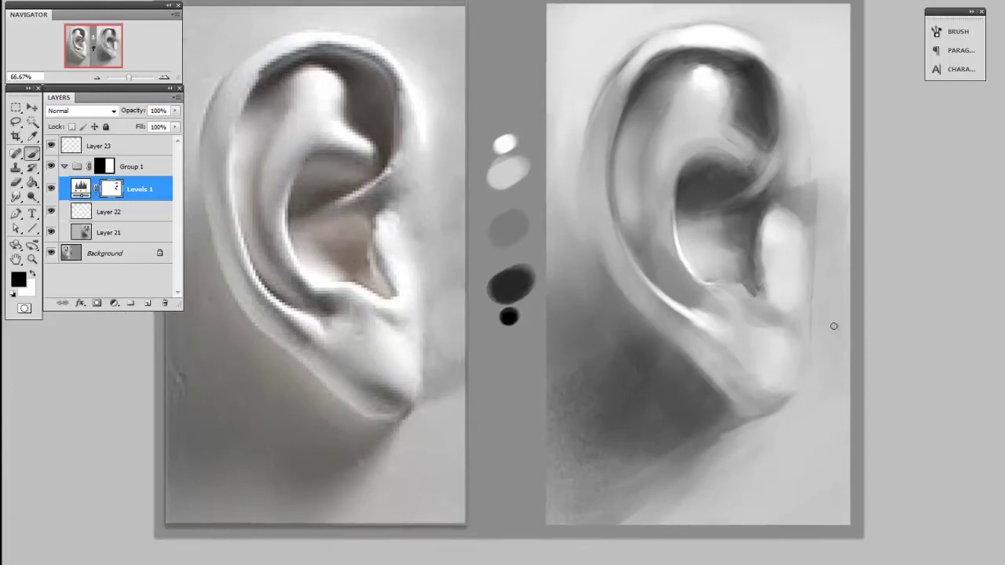
Step: Choose another brush preset and paint black on the Levels 1 mask over the cast shadow below the painted ear
right_click(653, 264)
left_click(658, 350)
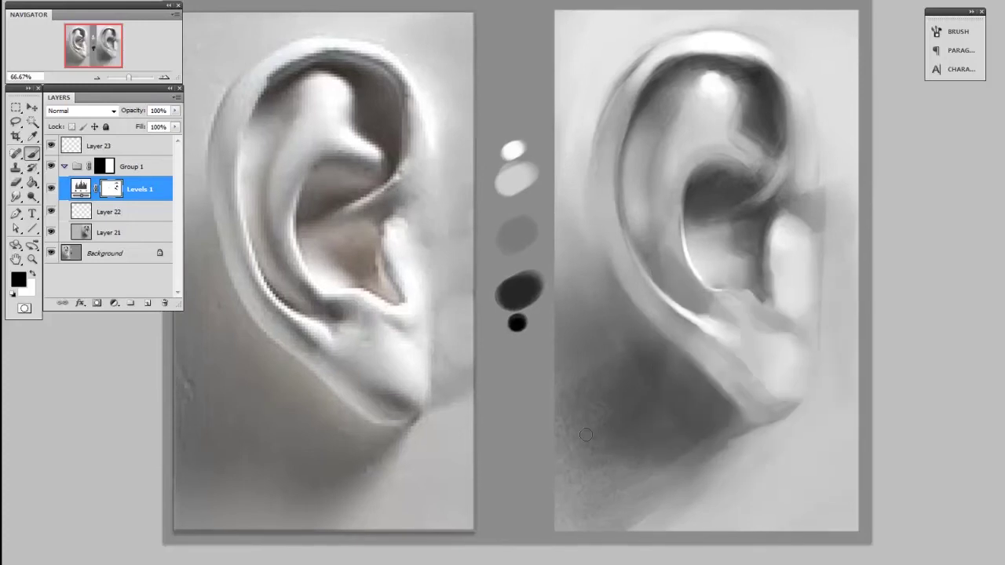
key("bracketright")
left_click_drag(619, 333, 631, 489)
Step: Paint black on the Levels 1 mask with a larger brush over the background beside the outer rim and below the painted ear
key("bracketright")
mouse_move(566, 123)
left_mouse_down()
mouse_move(552, 205)
mouse_move(672, 495)
mouse_move(568, 216)
left_mouse_up()
key("bracketleft")
key("bracketleft")
key("bracketleft")
key("bracketleft")
key("bracketright")
key("bracketright")
key("bracketright")
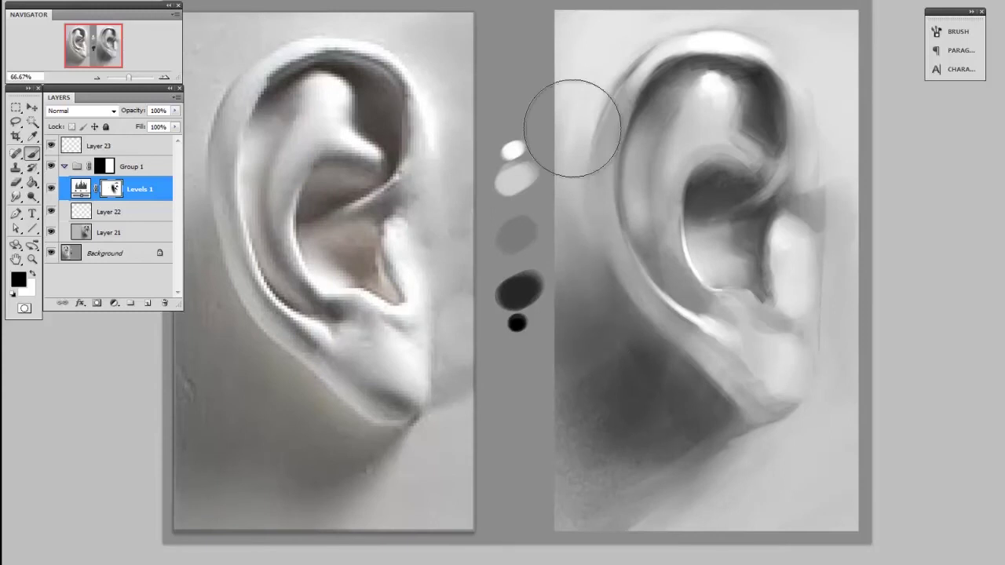
mouse_move(573, 128)
left_mouse_down()
mouse_move(632, 476)
mouse_move(725, 453)
left_mouse_up()
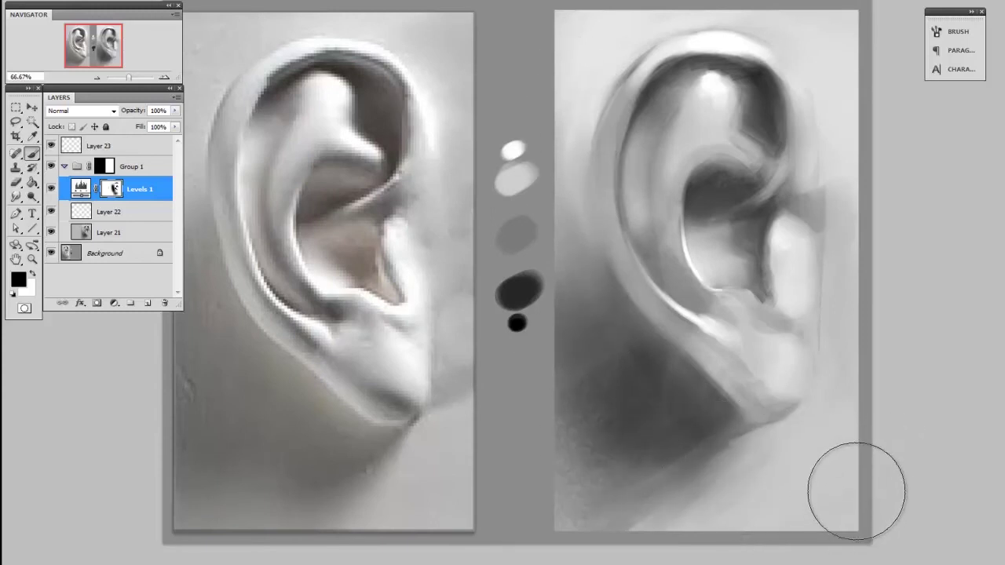
Step: Hide and show the Levels 1 layer to compare the ear painting with and without the adjustment
left_click(51, 190)
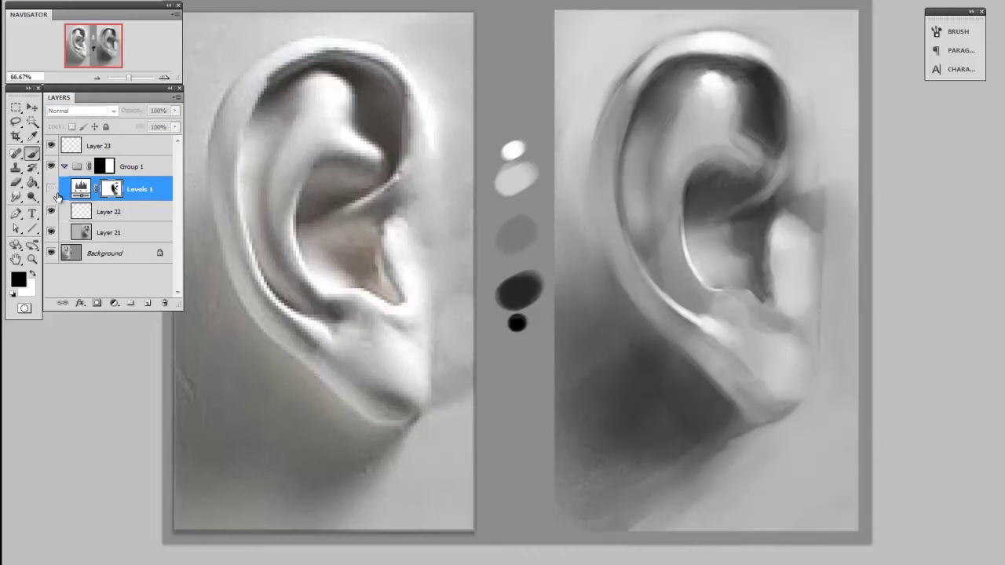
left_click(52, 189)
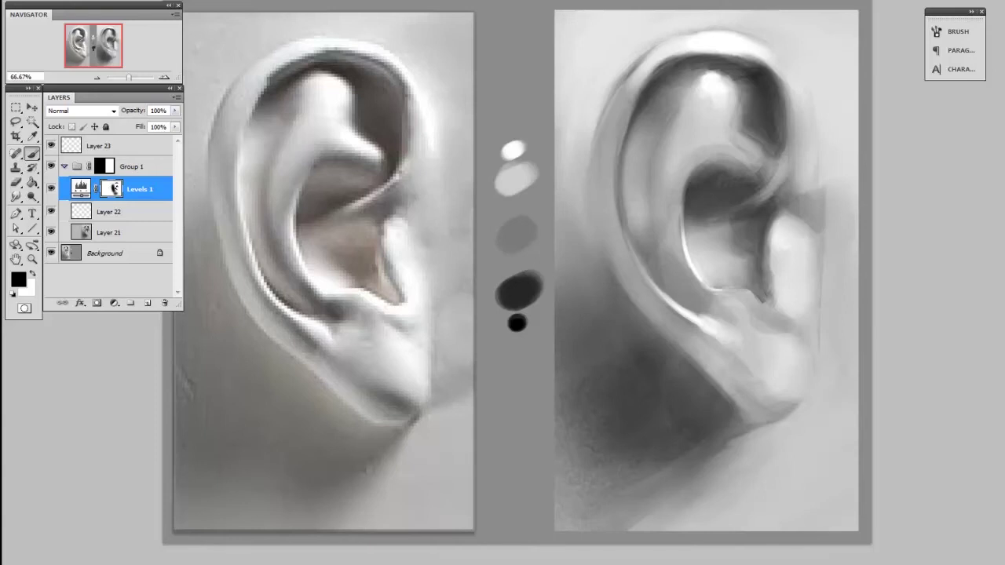
Step: Add a Photo Filter adjustment layer above Levels 1 using Warming Filter (81) with a density of 58%
left_click(115, 305)
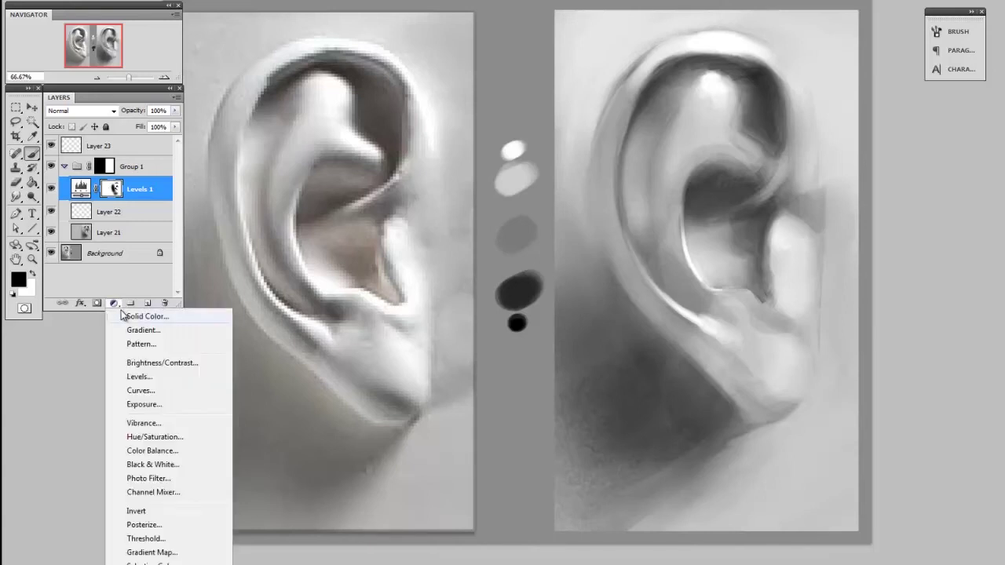
left_click(174, 478)
left_click_drag(474, 241, 423, 132)
left_click(443, 183)
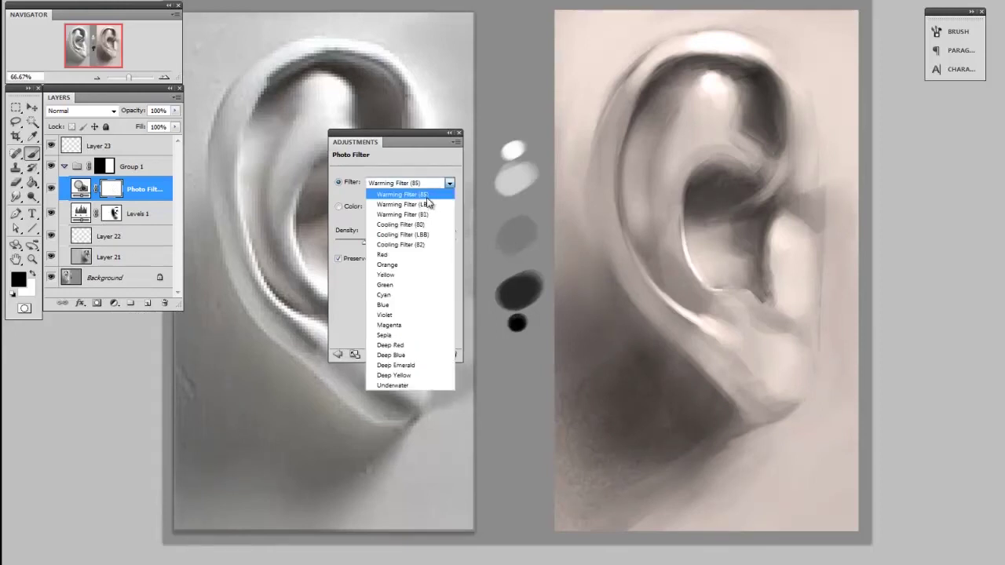
left_click(427, 216)
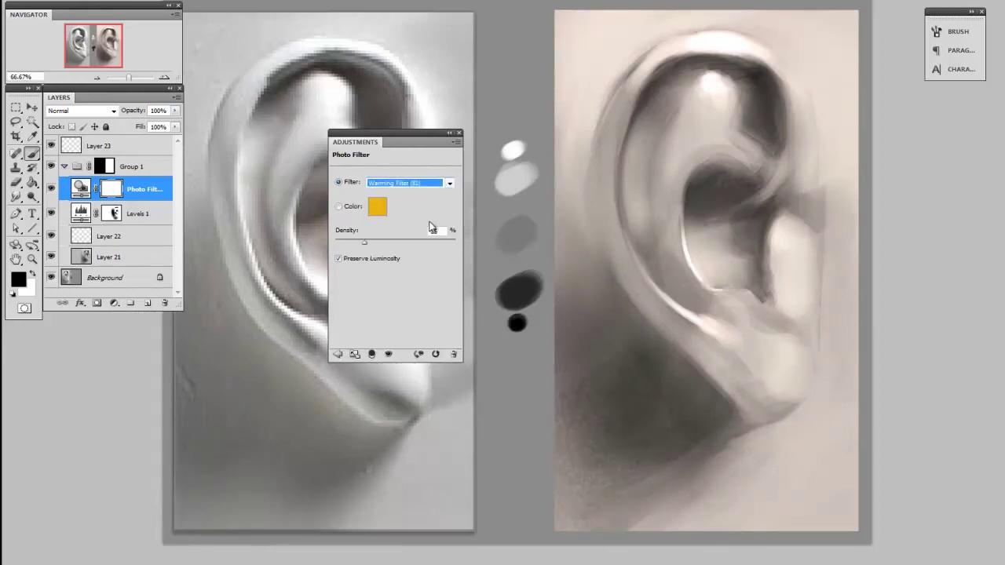
left_click_drag(368, 241, 387, 243)
left_click(459, 134)
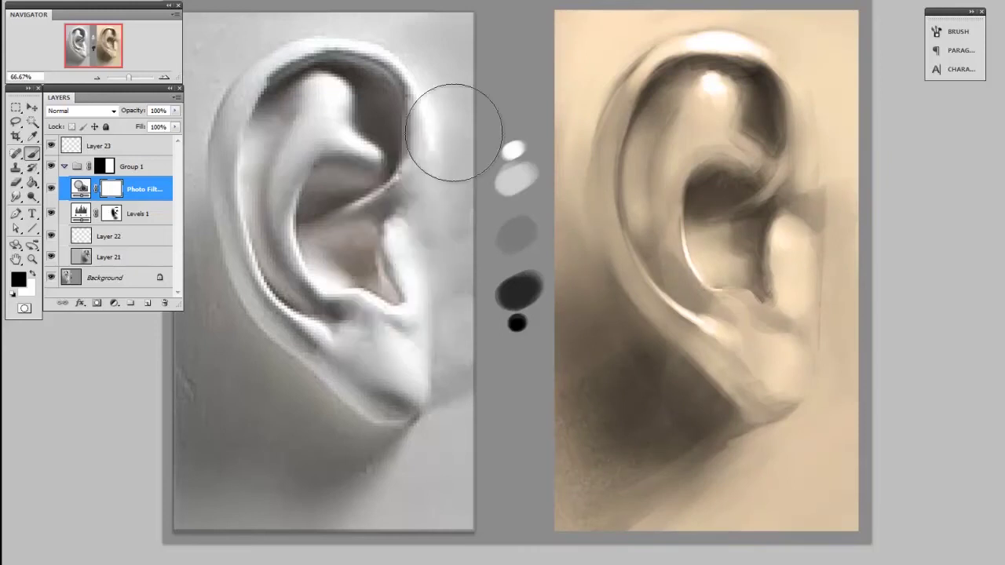
Step: Paint black with a large brush on the Photo Filter mask over the cast shadow and the inside of the ear
left_click(119, 194)
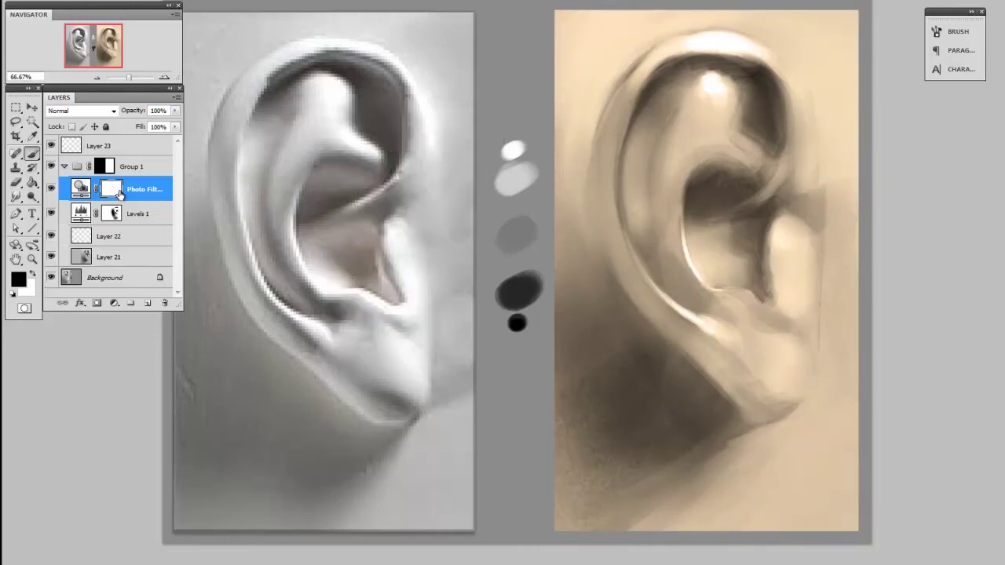
mouse_move(743, 370)
left_mouse_down()
mouse_move(667, 402)
mouse_move(670, 384)
mouse_move(604, 430)
mouse_move(563, 492)
mouse_move(556, 431)
mouse_move(584, 370)
mouse_move(659, 369)
mouse_move(598, 406)
mouse_move(615, 415)
mouse_move(599, 257)
mouse_move(600, 419)
mouse_move(557, 246)
mouse_move(573, 328)
mouse_move(597, 293)
mouse_move(653, 419)
left_mouse_up()
key("bracketright")
key("bracketright")
mouse_move(647, 202)
left_mouse_down()
mouse_move(738, 315)
mouse_move(850, 269)
left_mouse_up()
left_click_drag(816, 227, 788, 270)
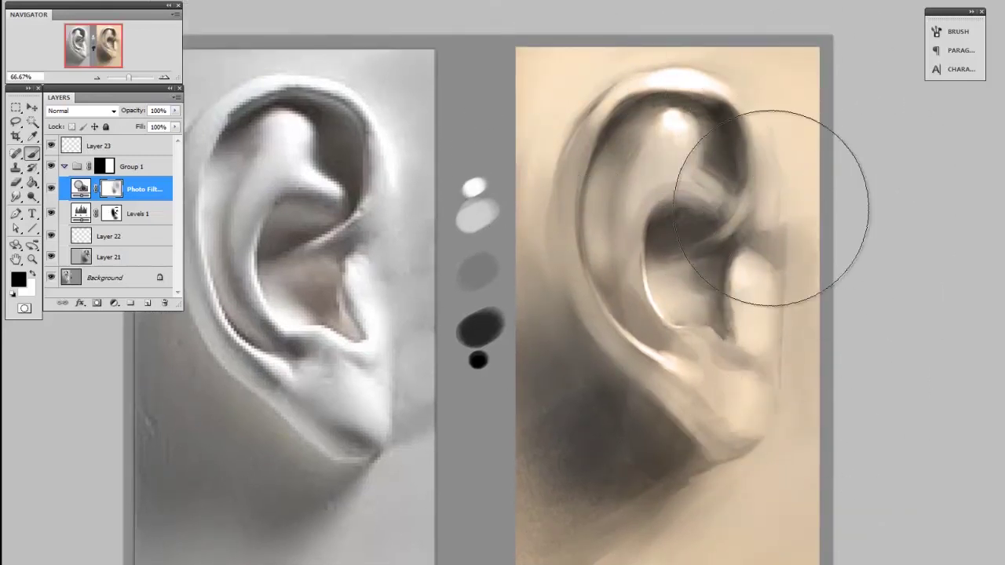
key("bracketleft")
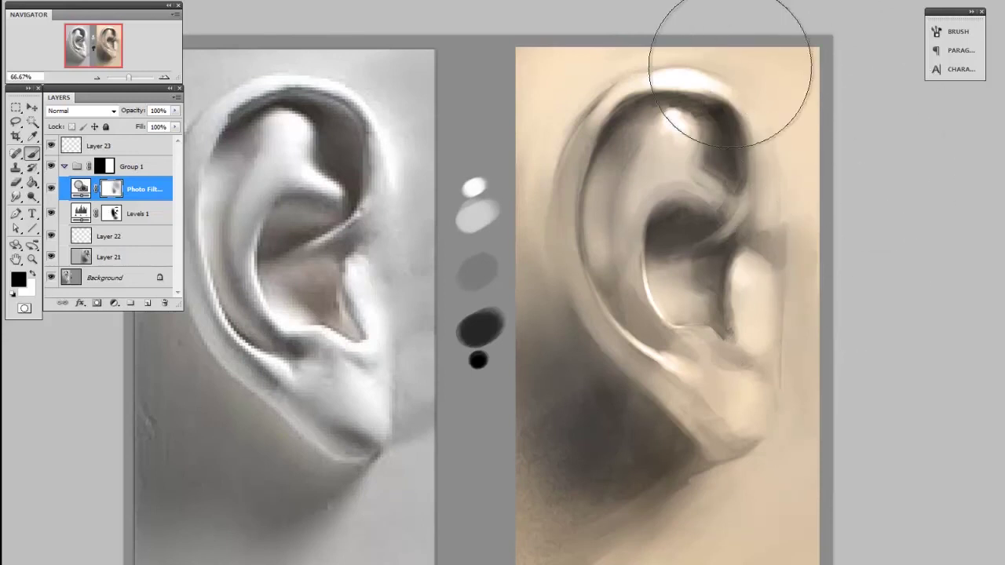
left_click_drag(750, 417, 785, 399)
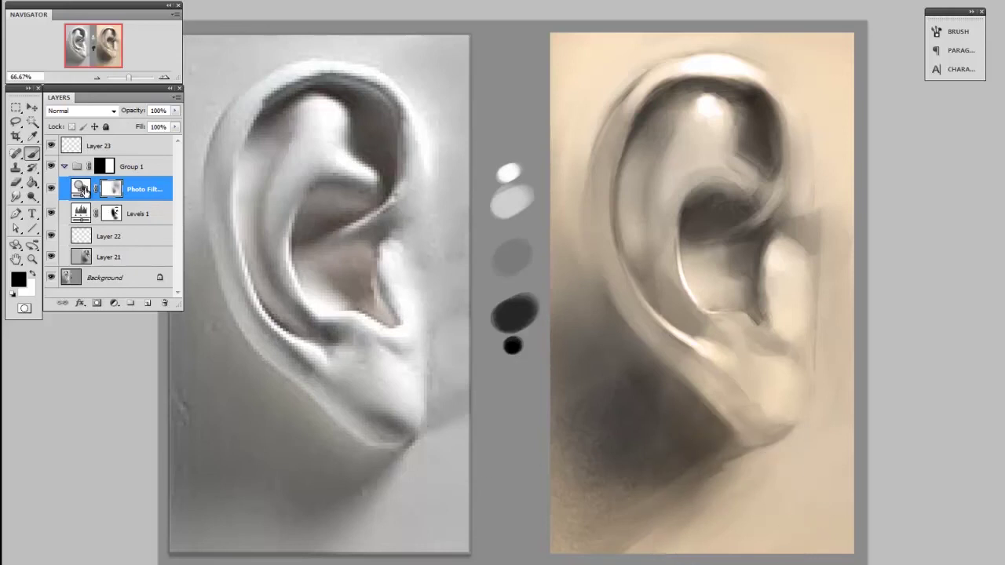
Step: Try Deep Red as the Photo Filter layer's filter, and set it back to Warming Filter (81)
double_click(82, 190)
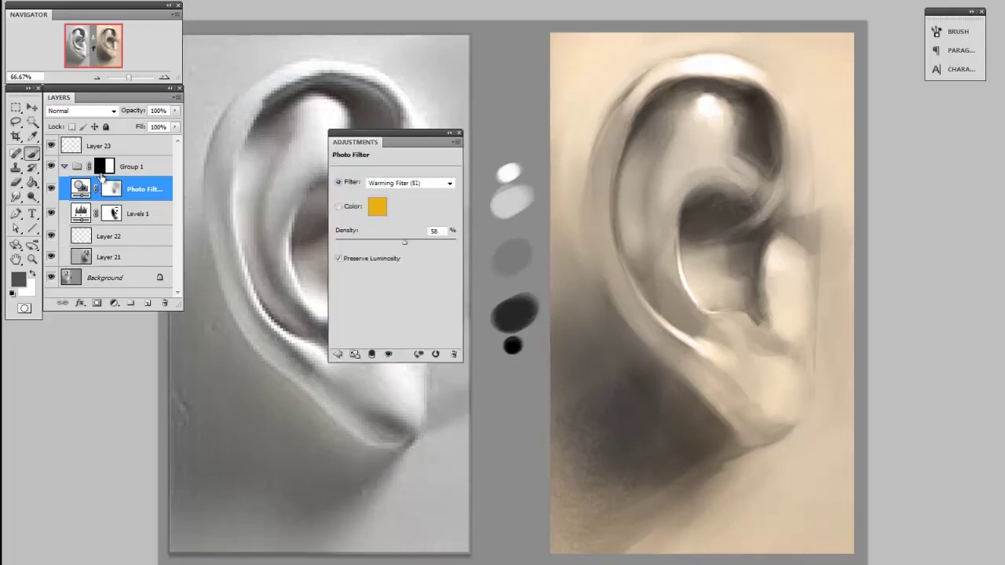
left_click_drag(422, 138, 550, 71)
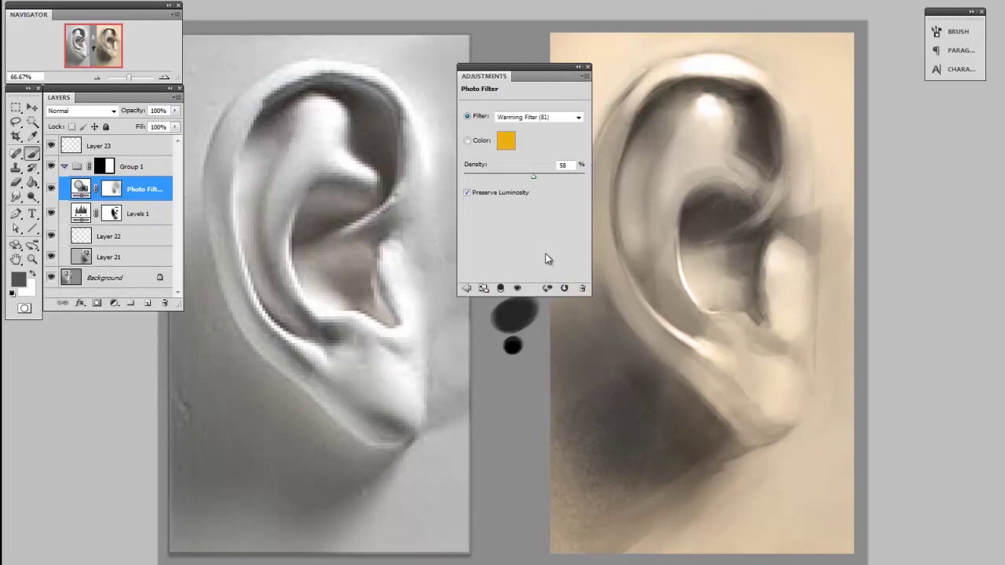
left_click(578, 117)
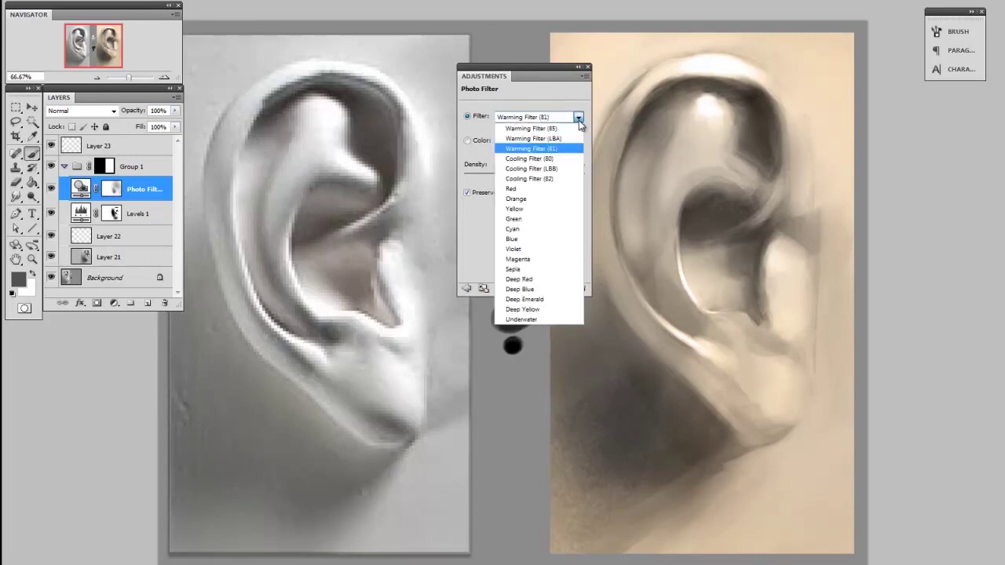
left_click(544, 279)
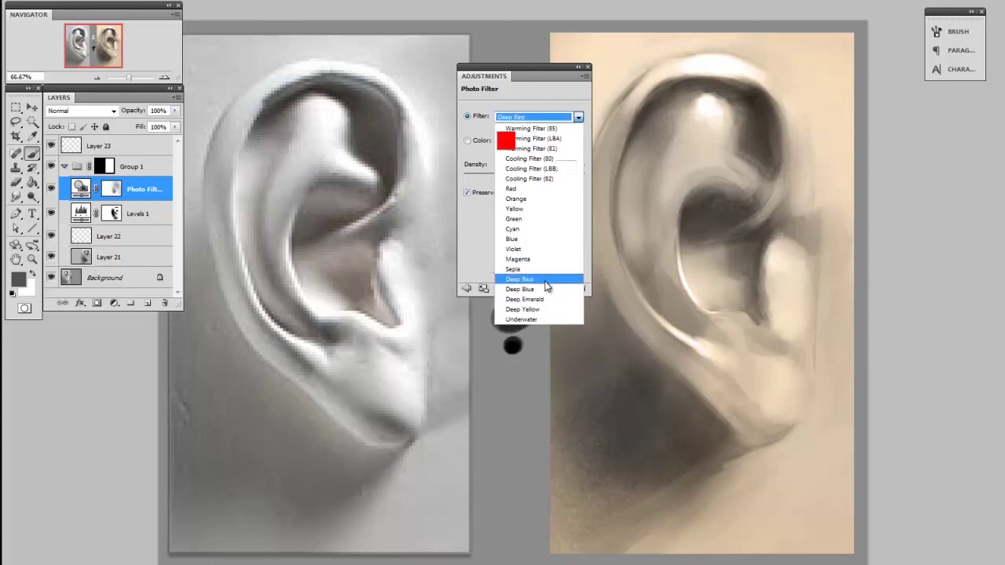
left_click(545, 280)
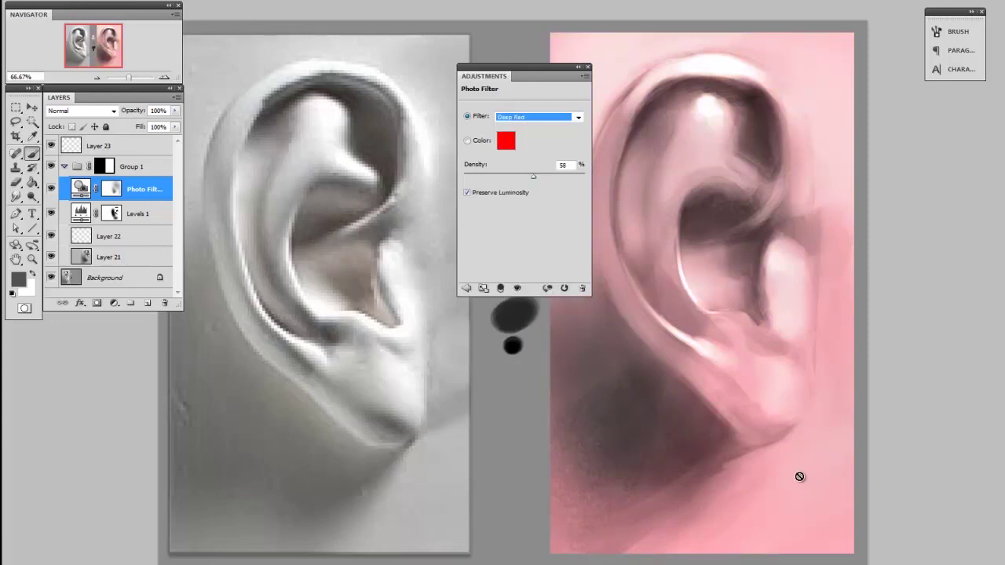
left_click(578, 115)
left_click(566, 149)
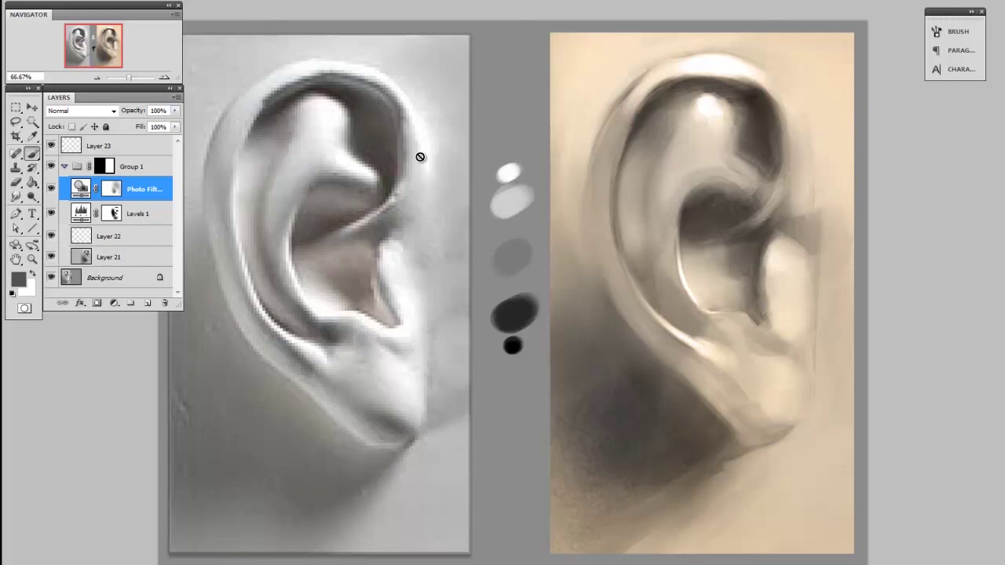
Step: Hide both the Photo Filter and Levels 1 adjustment layers to compare against the unadjusted ear painting
left_click_drag(51, 189, 51, 213)
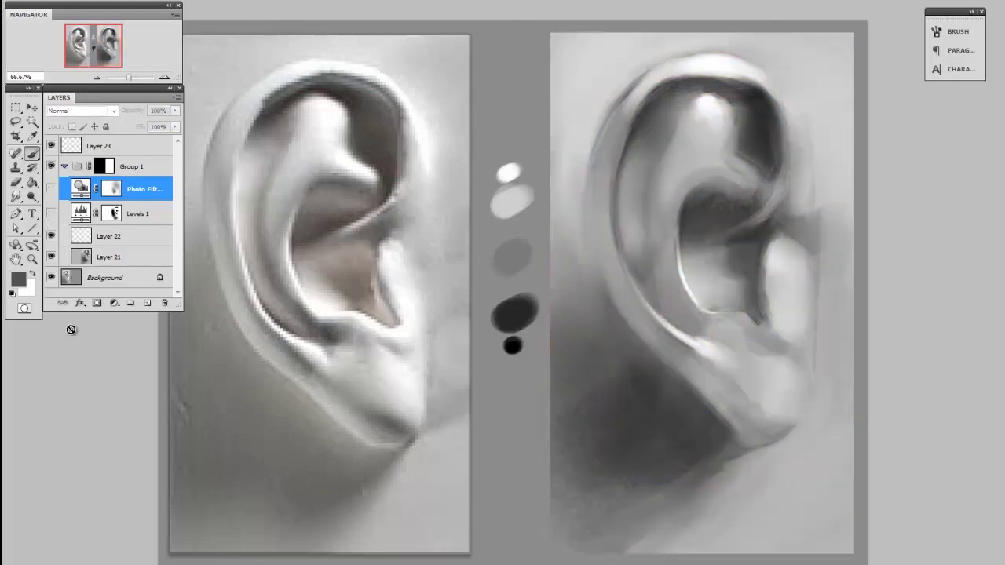